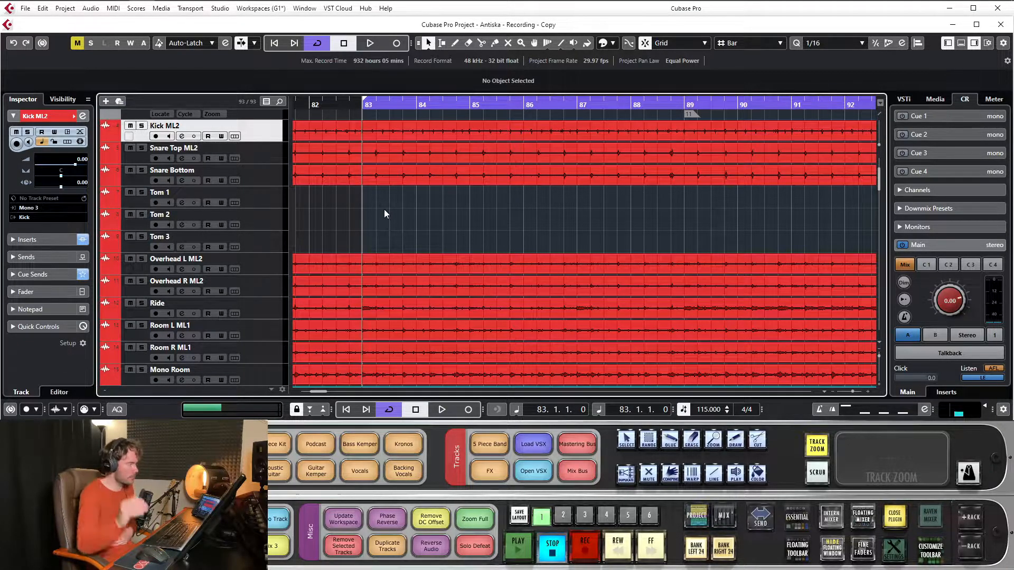
Go through the drum tracks one by one from Snare Top ML2 to Mono Room to review the recorded microphones
left_click(265, 148)
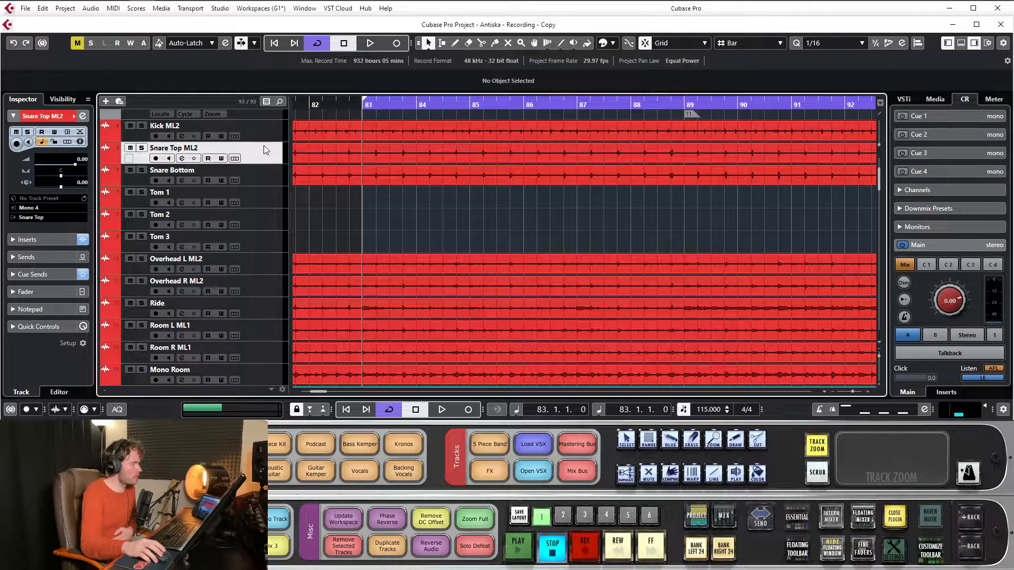
left_click(269, 175)
left_click(272, 193)
left_click(268, 220)
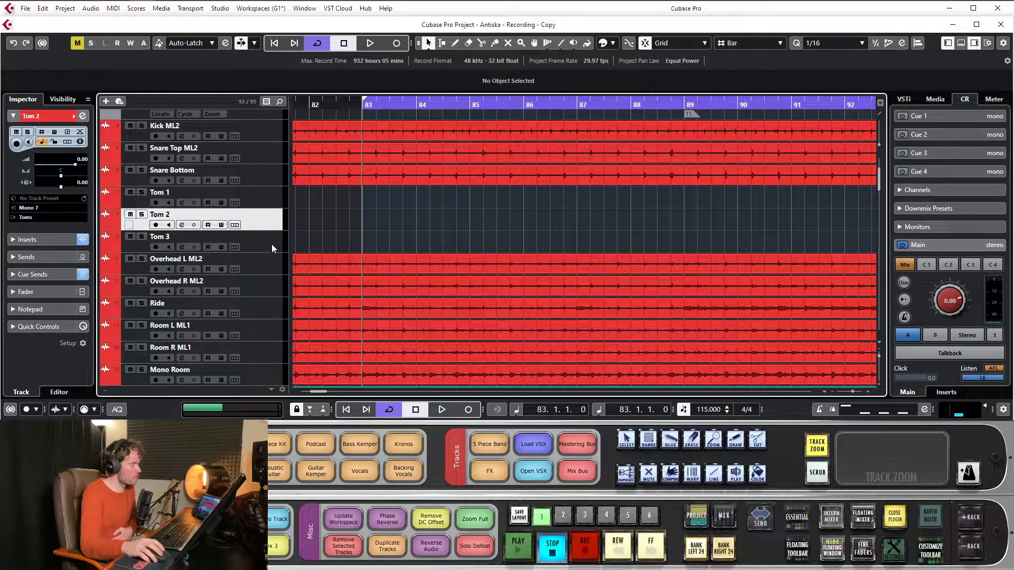
left_click(272, 244)
scroll(345, 232, "down", 2)
left_click(252, 214)
left_click(263, 229)
left_click(265, 249)
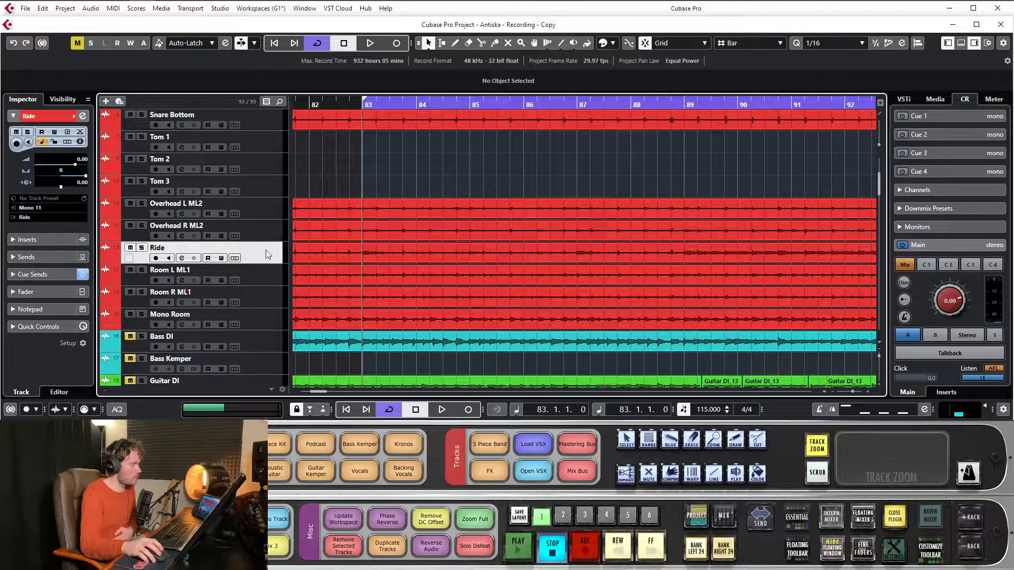
left_click(270, 277)
left_click(271, 304)
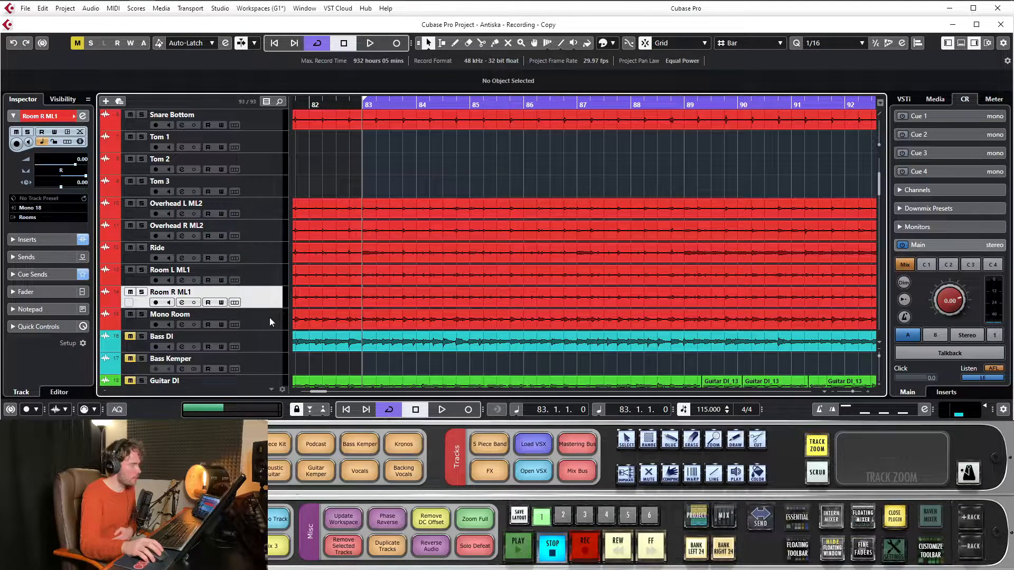
left_click(269, 318)
scroll(480, 262, "up", 2)
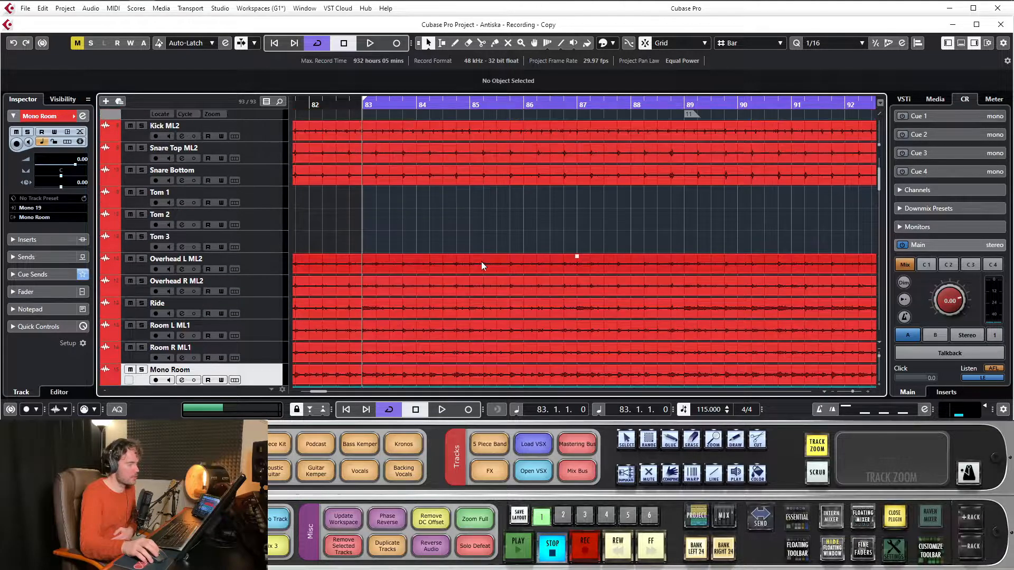
scroll(478, 258, "down", 3)
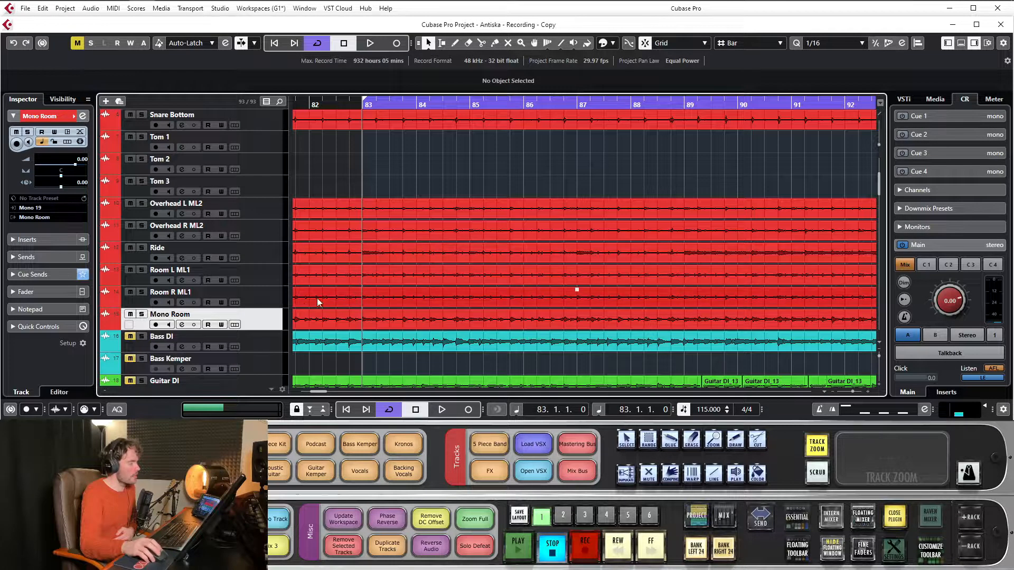
scroll(395, 285, "up", 4)
scroll(395, 284, "down", 2)
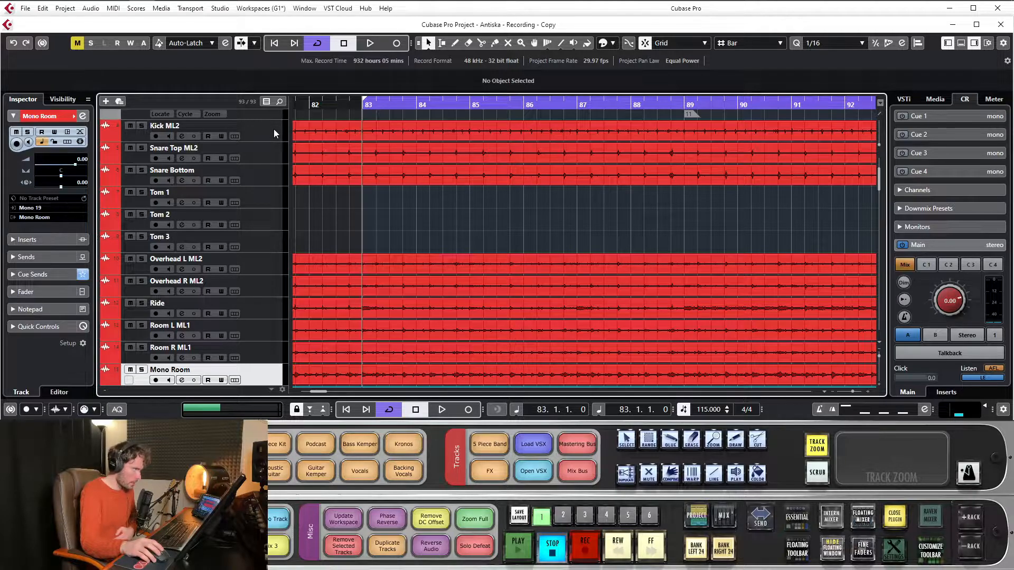
Examine the Overhead L ML2 and Overhead R ML2 tracks as a stereo pair
left_click(270, 259)
left_click(269, 284)
left_click(276, 260)
left_click(272, 278)
left_click(271, 261)
left_click(259, 287)
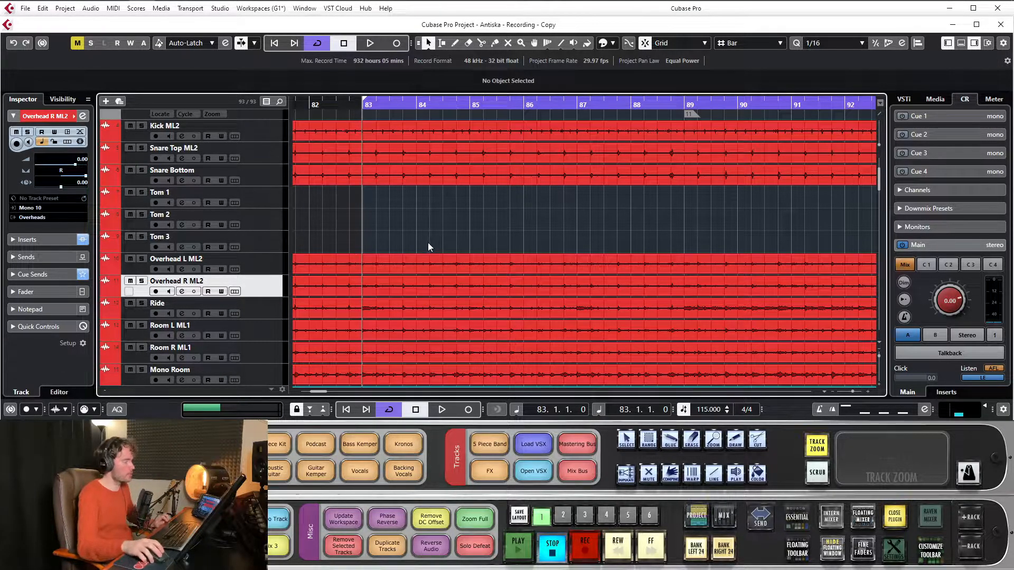
Solo the Snare Top ML2 track and listen to it from bar 83
left_click_drag(405, 106, 406, 138)
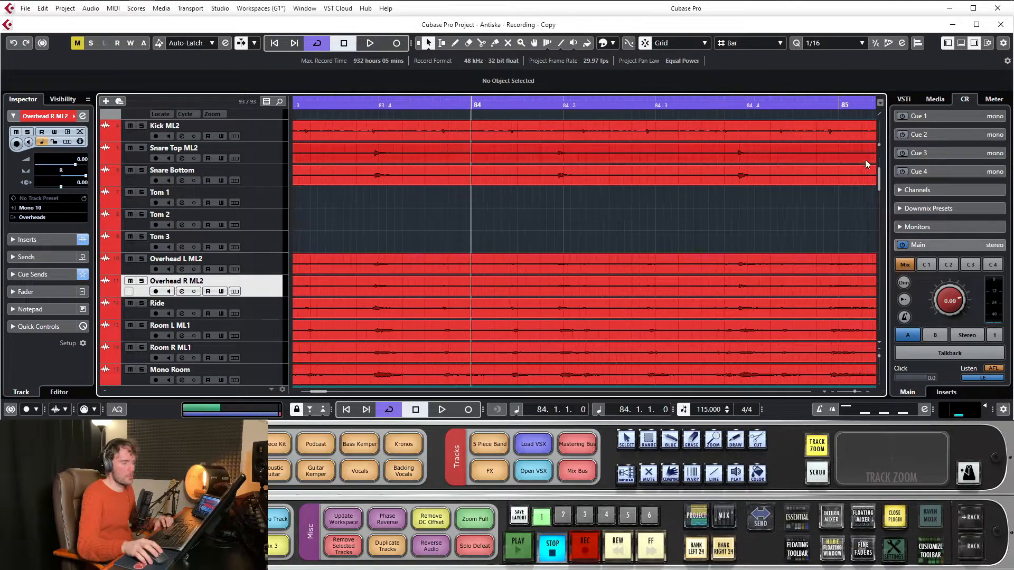
left_click_drag(368, 105, 453, 127)
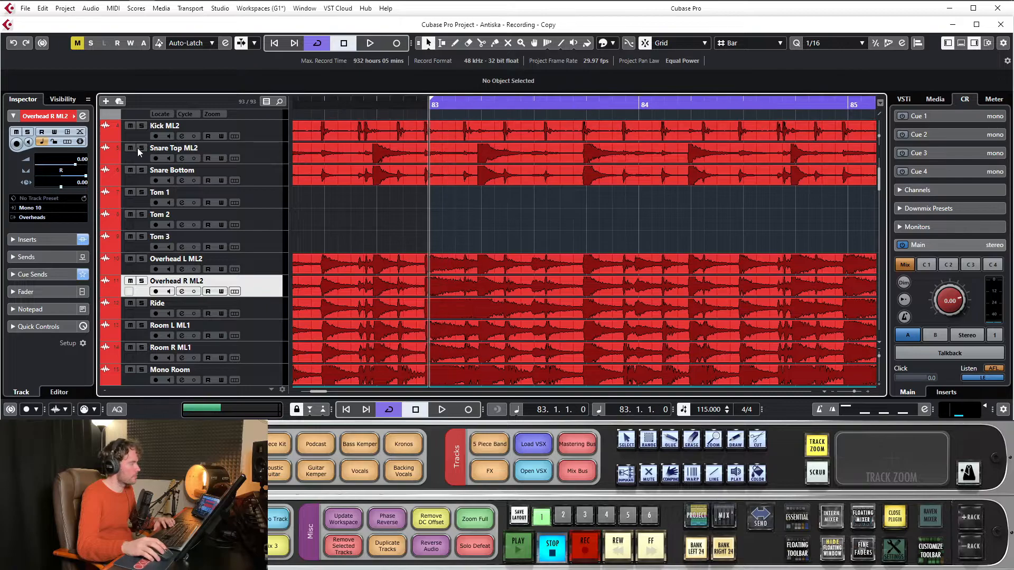
left_click(142, 148)
key("space")
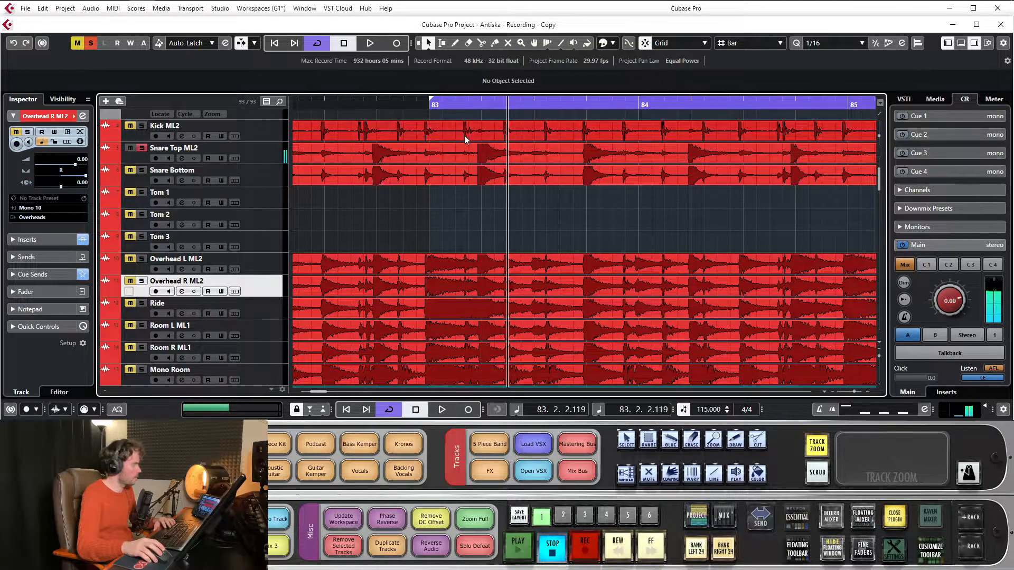
Select the two overhead events and compare their onset of the snare hit just before 83.2 with Snare Top ML2 at waveform level
left_click_drag(479, 104, 460, 148)
left_click_drag(471, 241, 507, 290)
left_click_drag(879, 136, 879, 130)
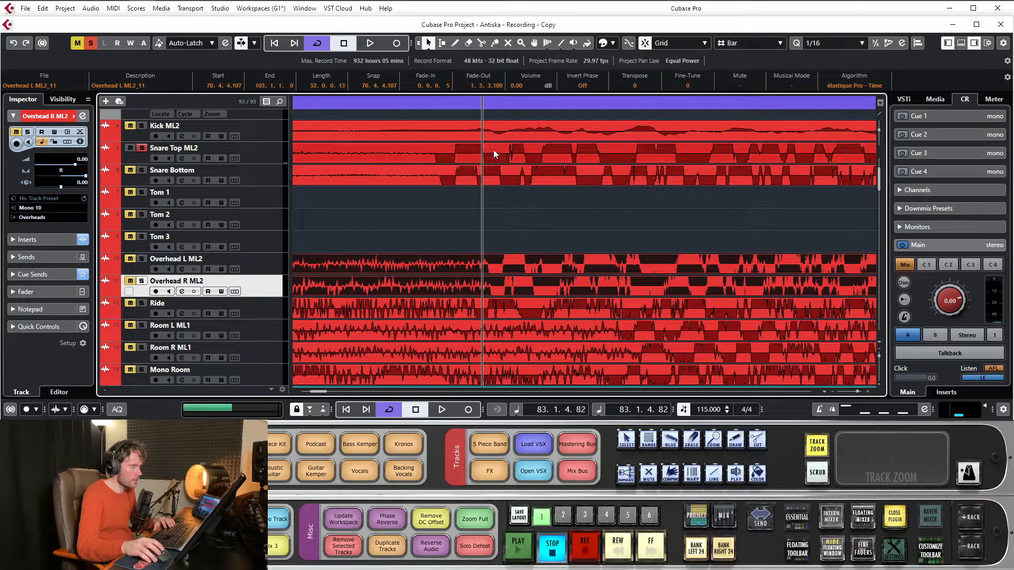
left_click_drag(482, 103, 386, 105)
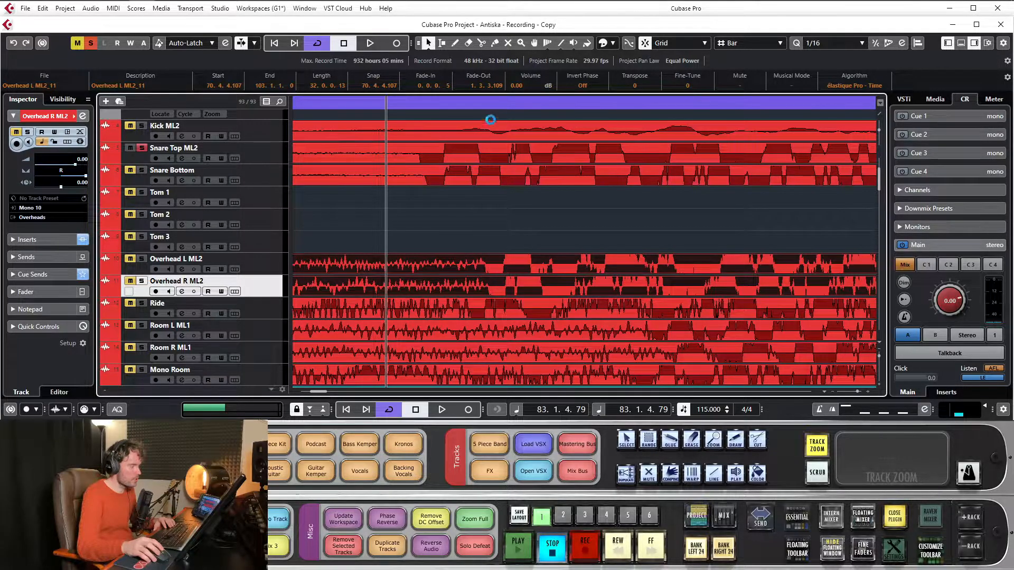
left_click(482, 104)
left_click_drag(482, 104, 446, 104)
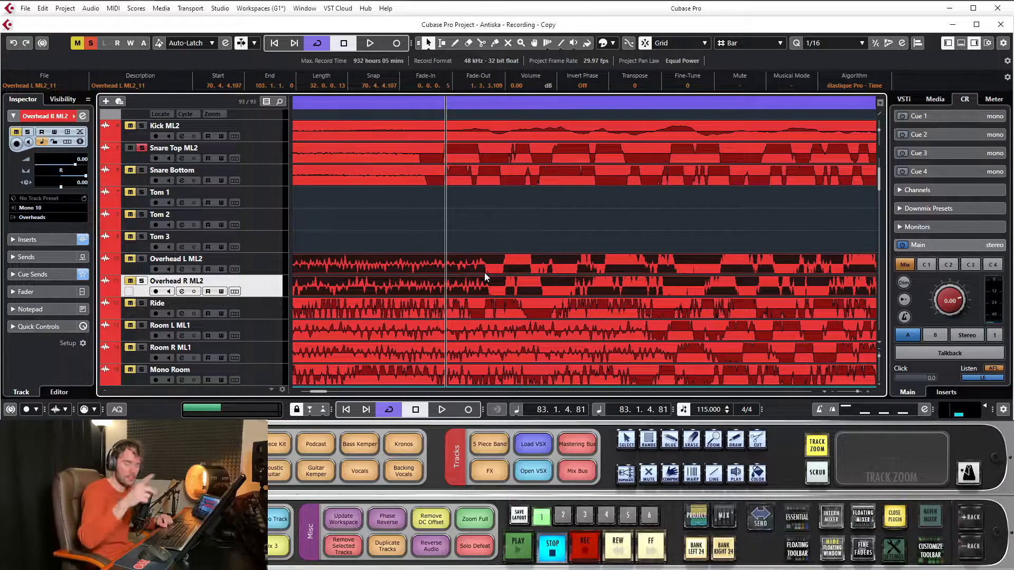
left_click(484, 111)
left_click(453, 112)
left_click(426, 105)
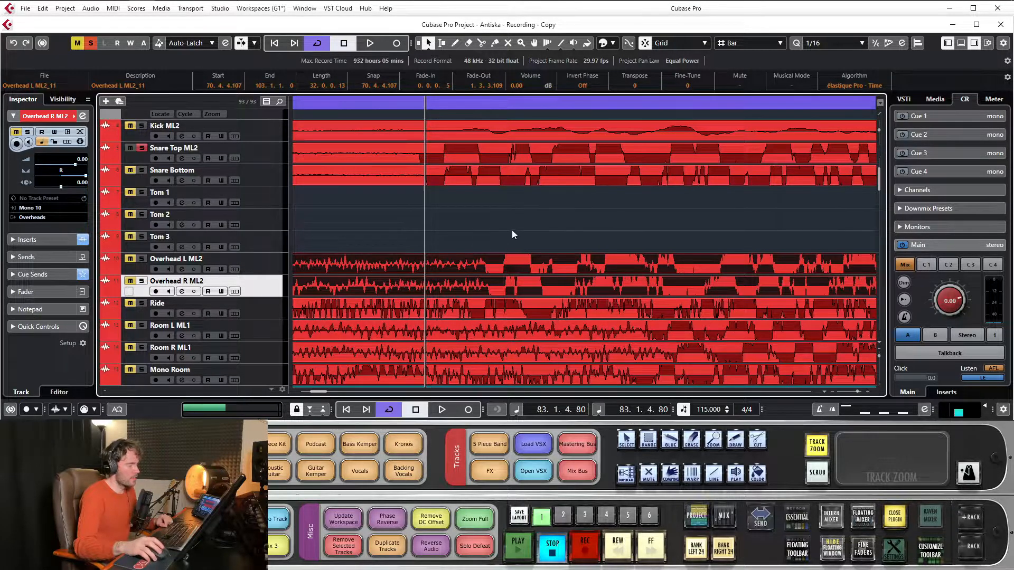
left_click_drag(478, 107, 482, 115)
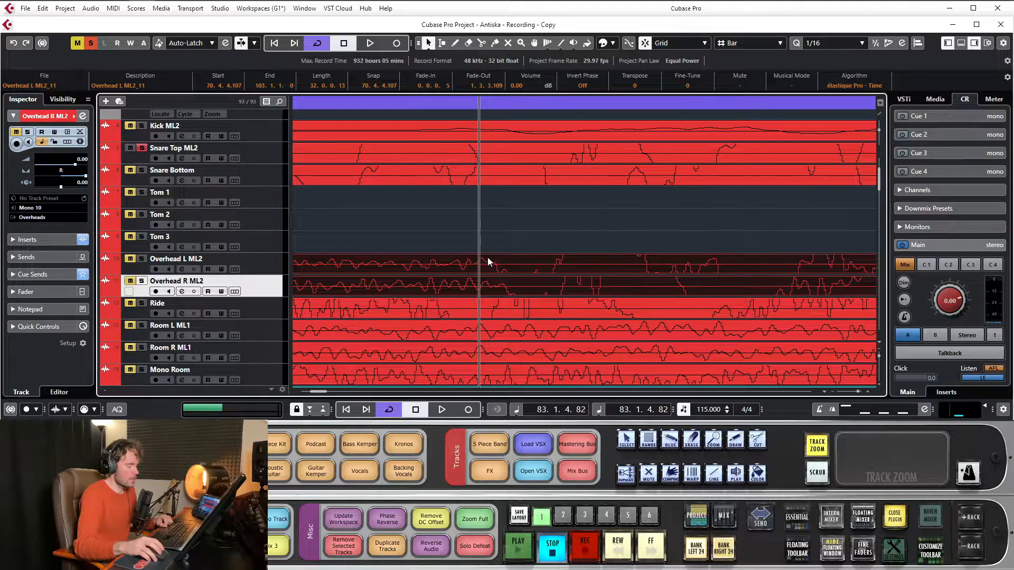
left_click_drag(493, 107, 535, 252)
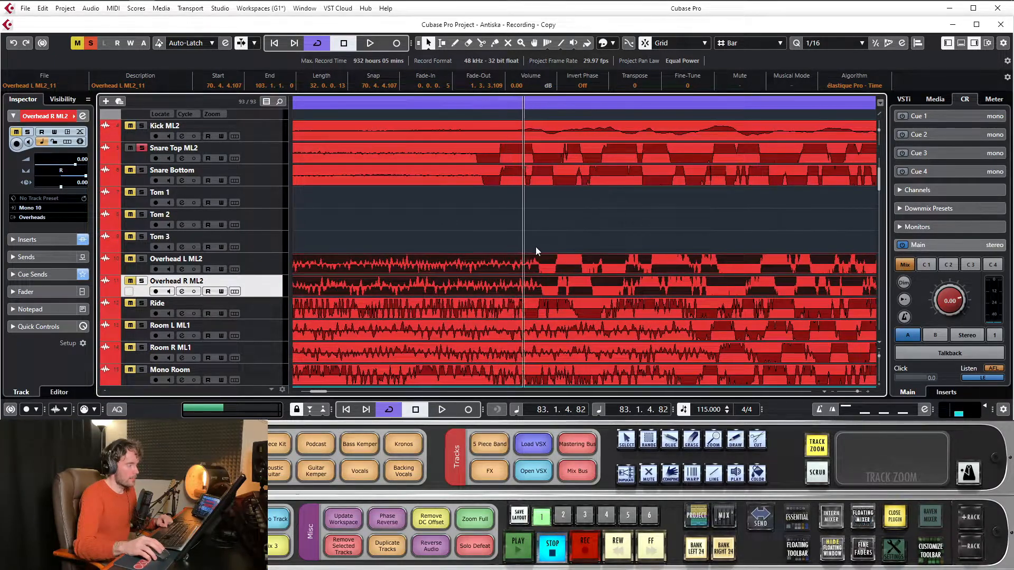
Select the Room L ML1 and Room R ML1 events and compare their onset of the same snare hit with the closer microphones
scroll(560, 260, "down", 2)
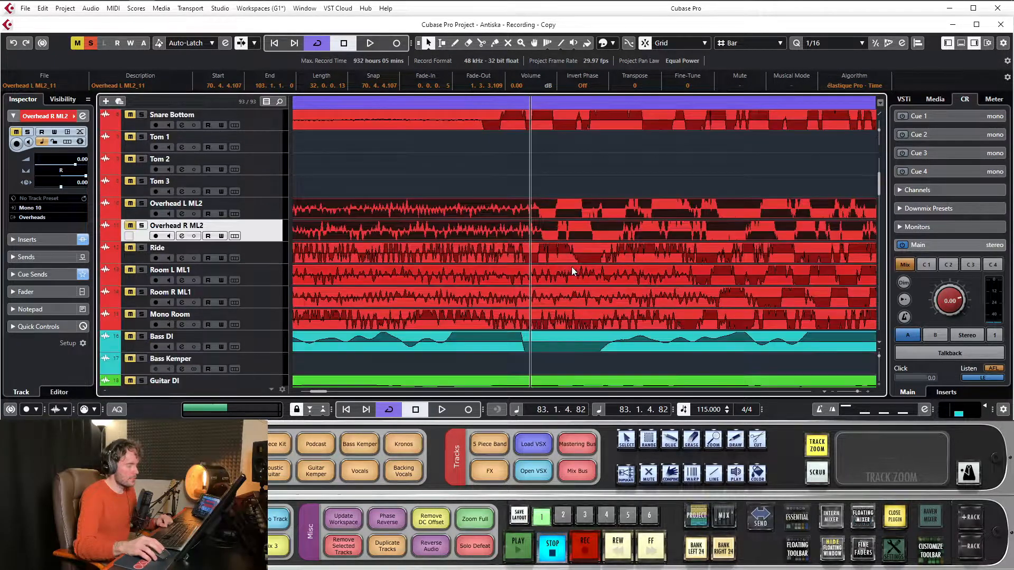
left_click(275, 279)
left_click(267, 298)
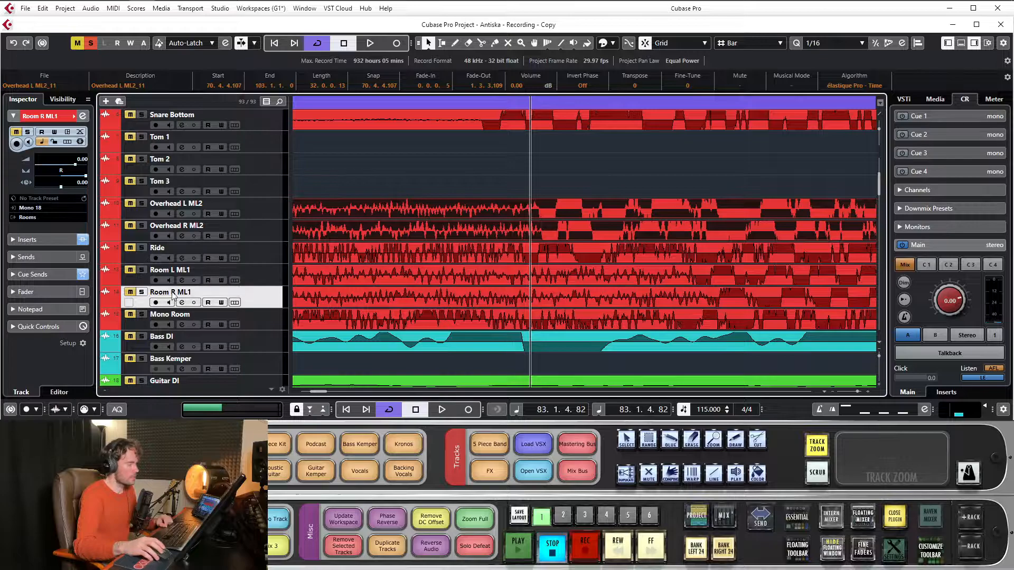
left_click(763, 292)
left_click(762, 279, "shift")
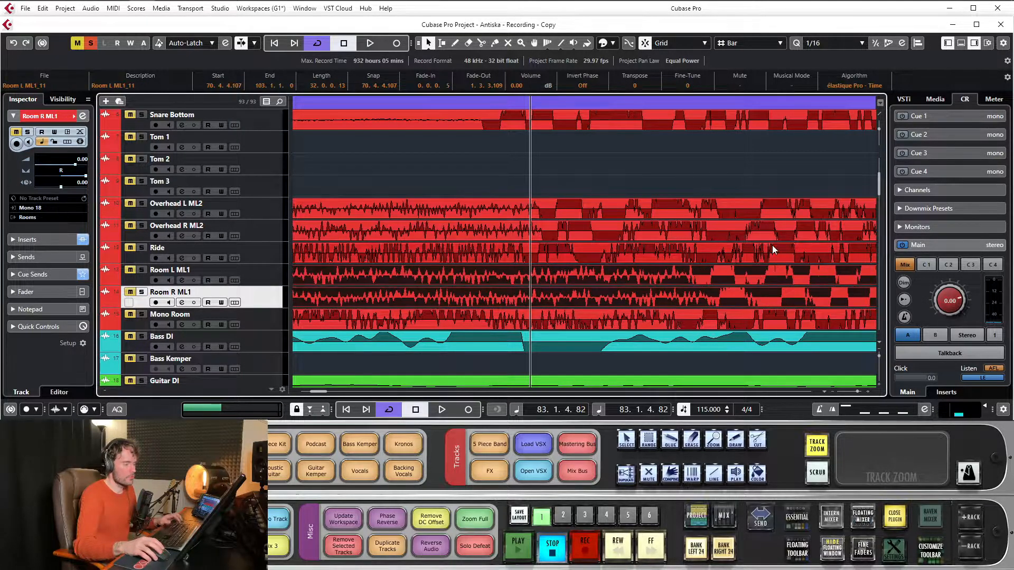
left_click_drag(748, 102, 556, 117)
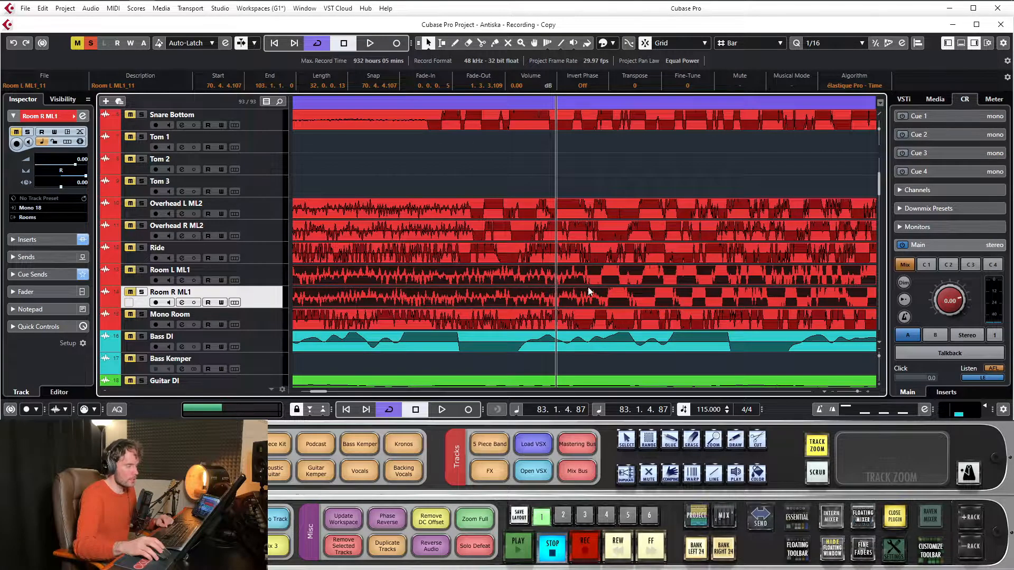
Select the Mono Room event and examine its snare onset against the other drum microphones
left_click(581, 329)
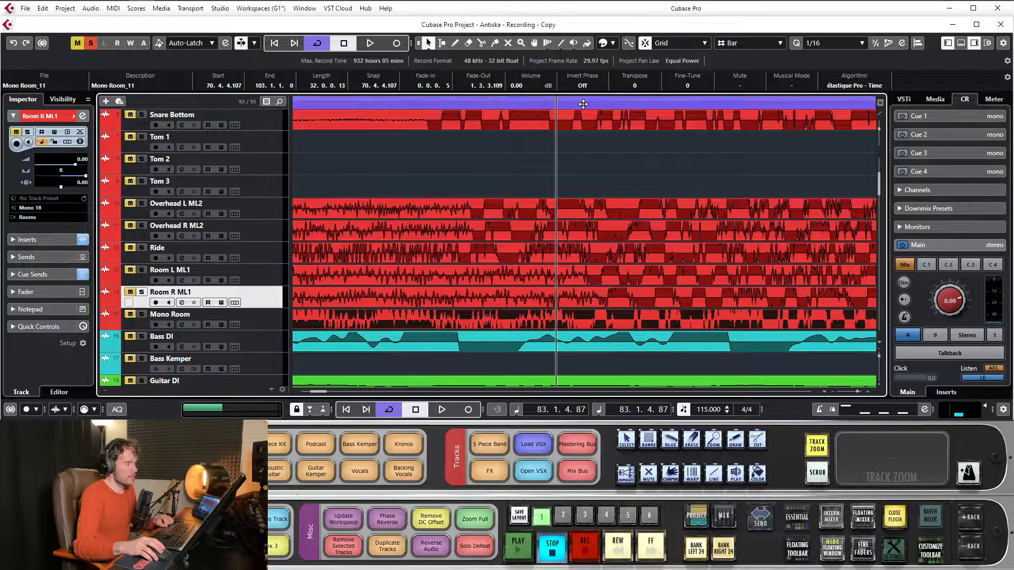
left_click_drag(583, 102, 469, 102)
scroll(528, 232, "up", 2)
scroll(528, 231, "down", 2)
scroll(542, 222, "up", 1)
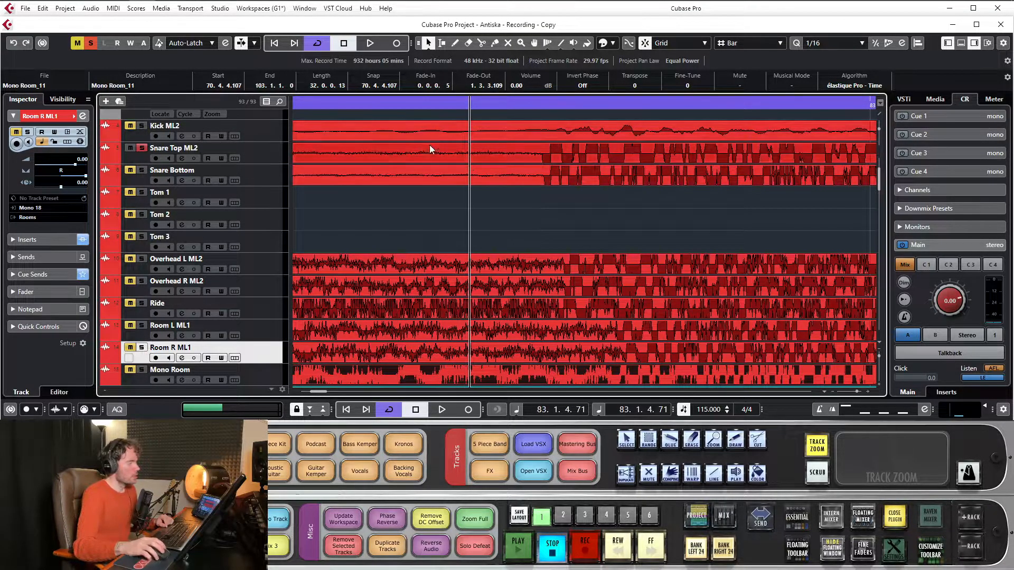
Clear the solo and selection, and examine the Kick ML2 event's hit around 87.4 against the click and the other drum tracks
left_click_drag(375, 102, 409, 11)
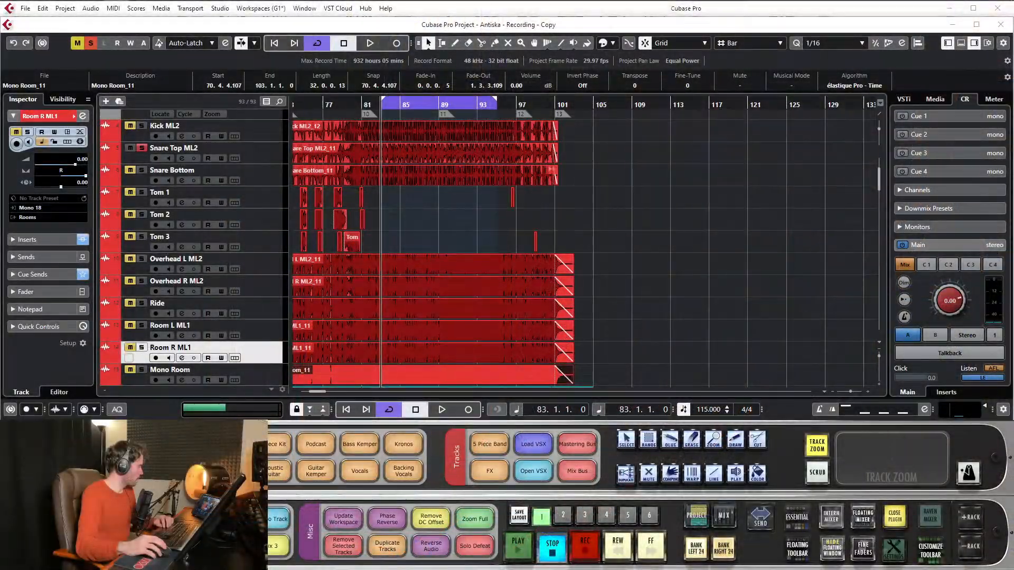
left_click(607, 197)
left_click_drag(509, 102, 489, 165)
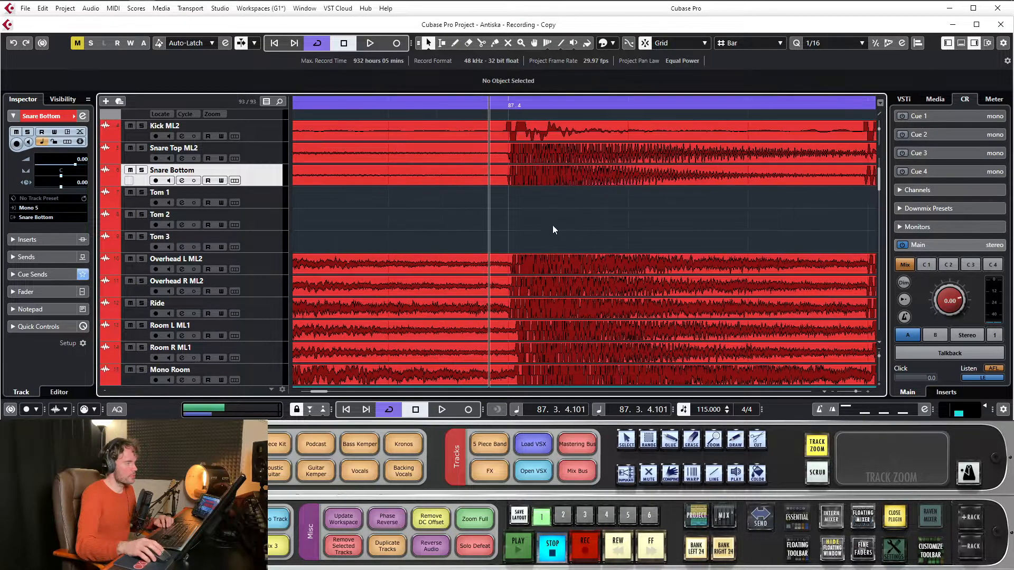
scroll(547, 214, "down", 2)
scroll(546, 204, "up", 3)
left_click_drag(503, 102, 510, 187)
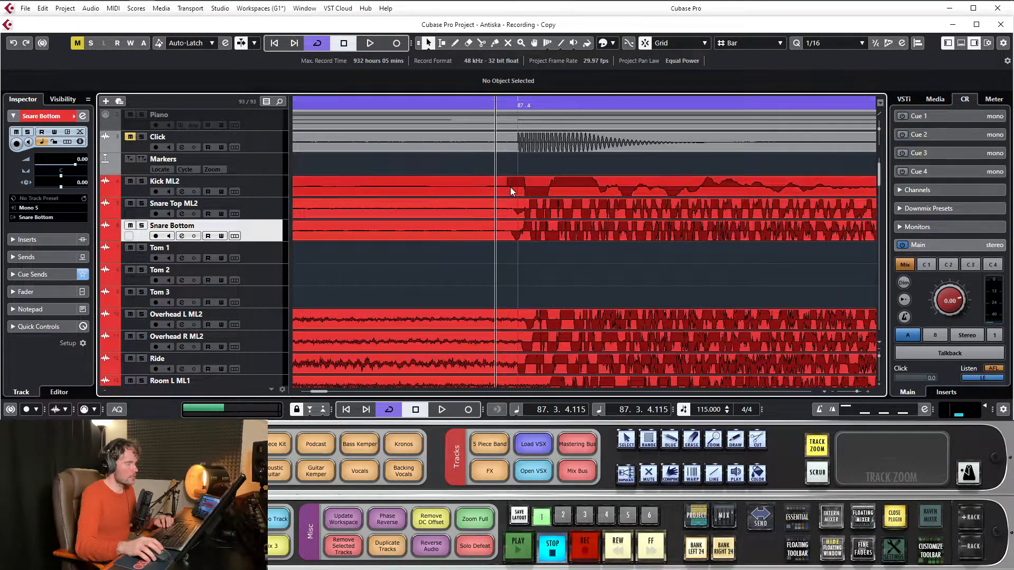
left_click(520, 193)
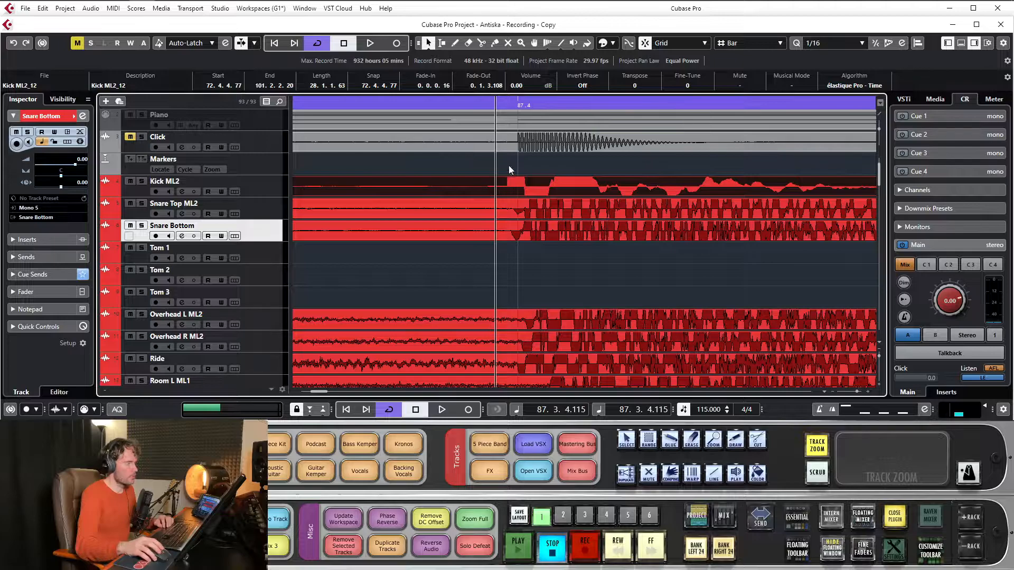
Compare the waveform direction of the snare hit near 87.2 on the Snare Top ML2 and Snare Bottom tracks
left_click_drag(511, 105, 479, 201)
mouse_move(269, 241)
left_mouse_down()
mouse_move(275, 284)
mouse_move(272, 241)
left_mouse_up()
left_click(493, 231)
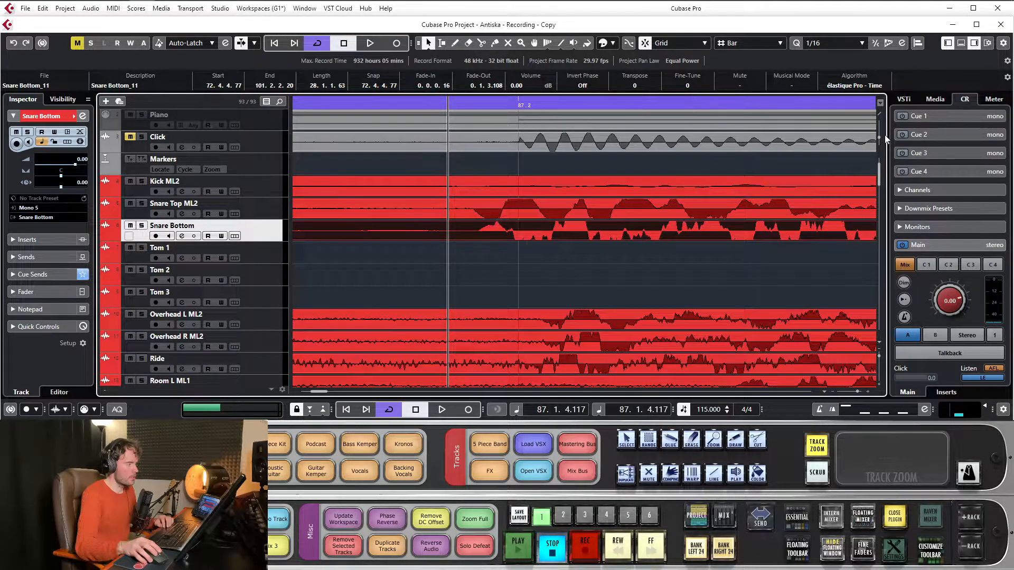
left_click_drag(477, 105, 470, 103)
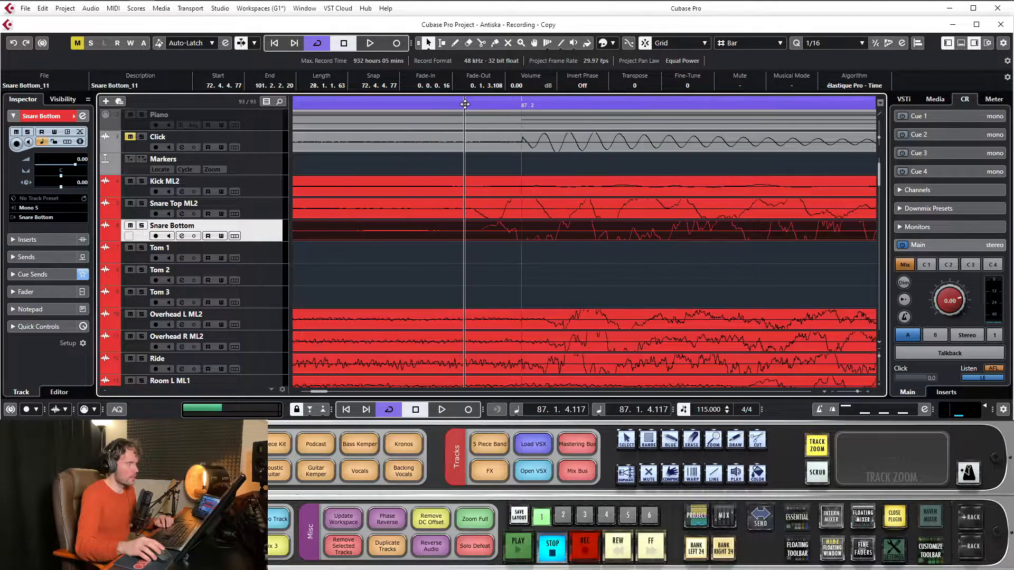
left_click(264, 195)
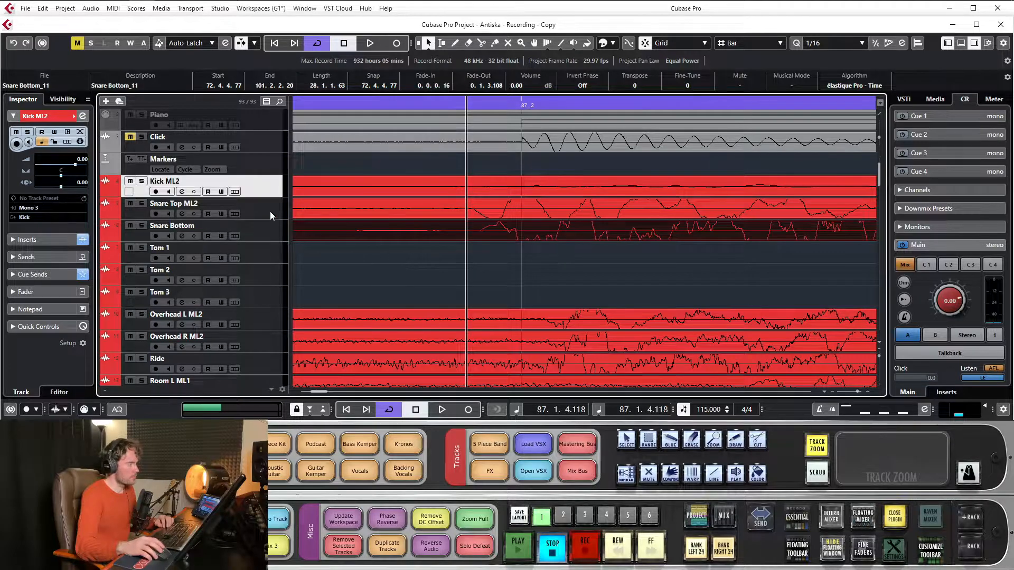
left_click(274, 216)
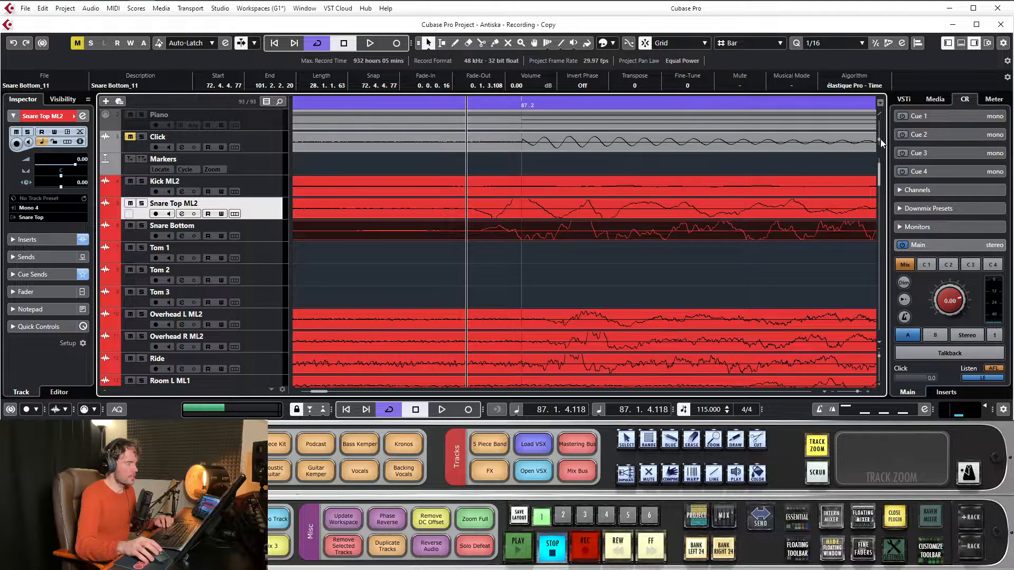
left_click(832, 391)
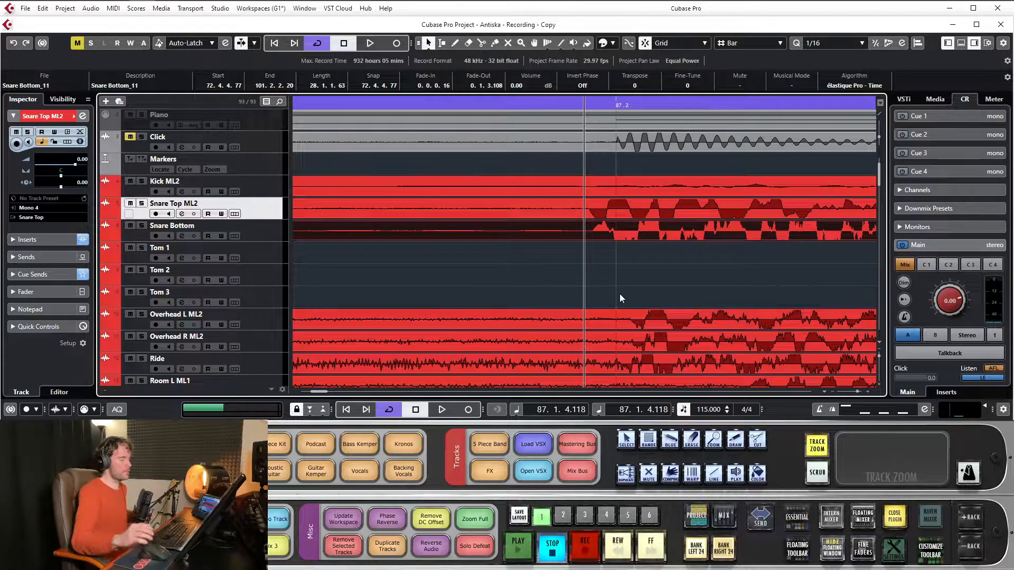
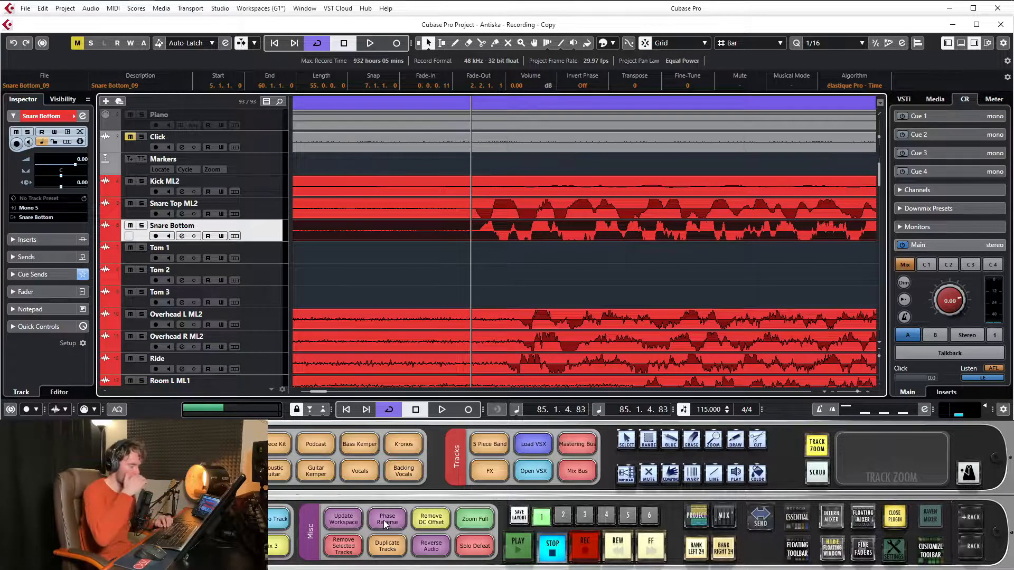
Reverse the phase of the selected Snare Bottom event and check its onset against Snare Top ML2 near bar 85
left_click(385, 524)
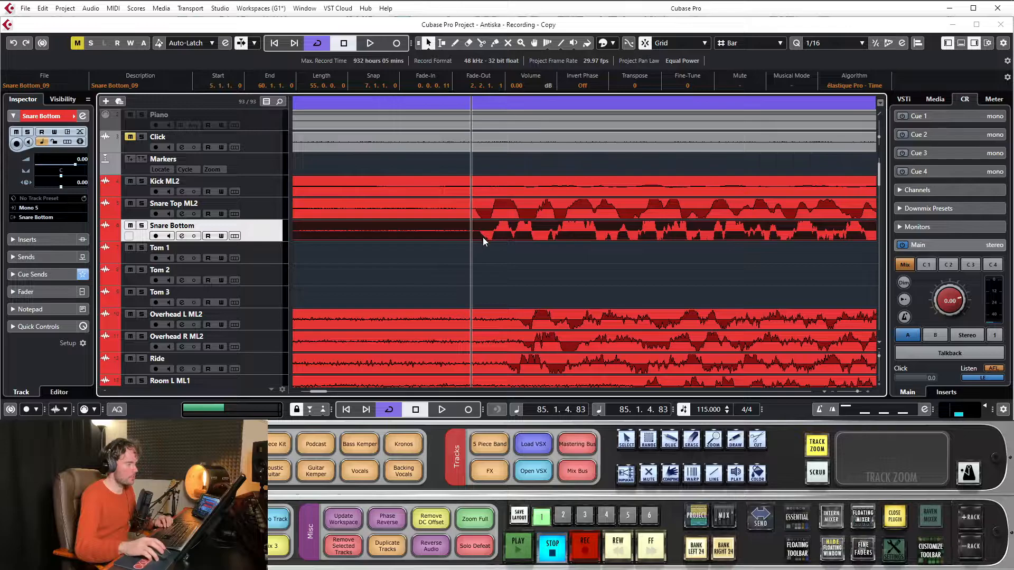
left_click_drag(475, 101, 477, 111)
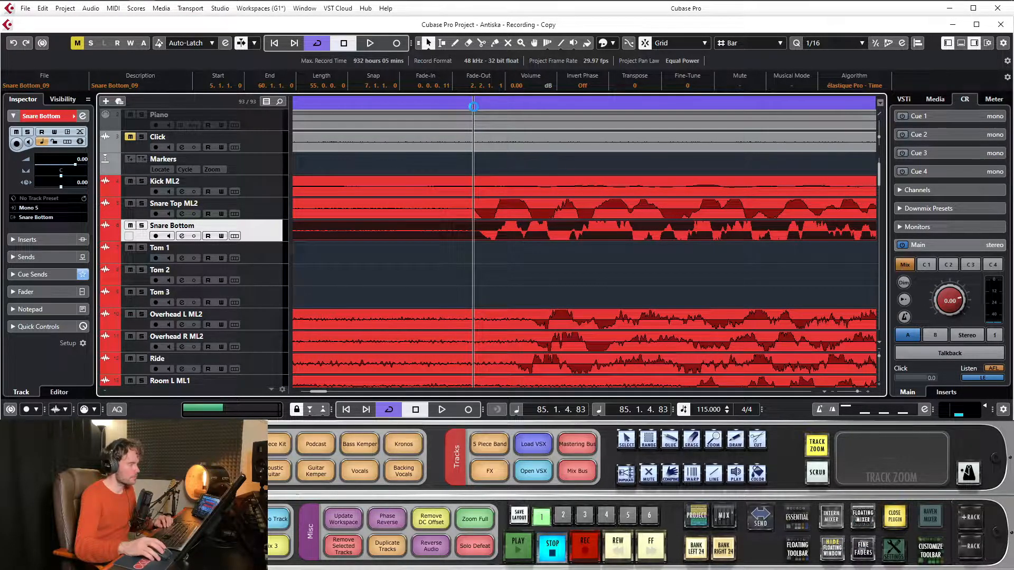
Undo the last phase inversion on the Snare Bottom event, solo Snare Top ML2 and Snare Bottom, and play the snare hits near bar 85
left_click_drag(478, 106, 472, 82)
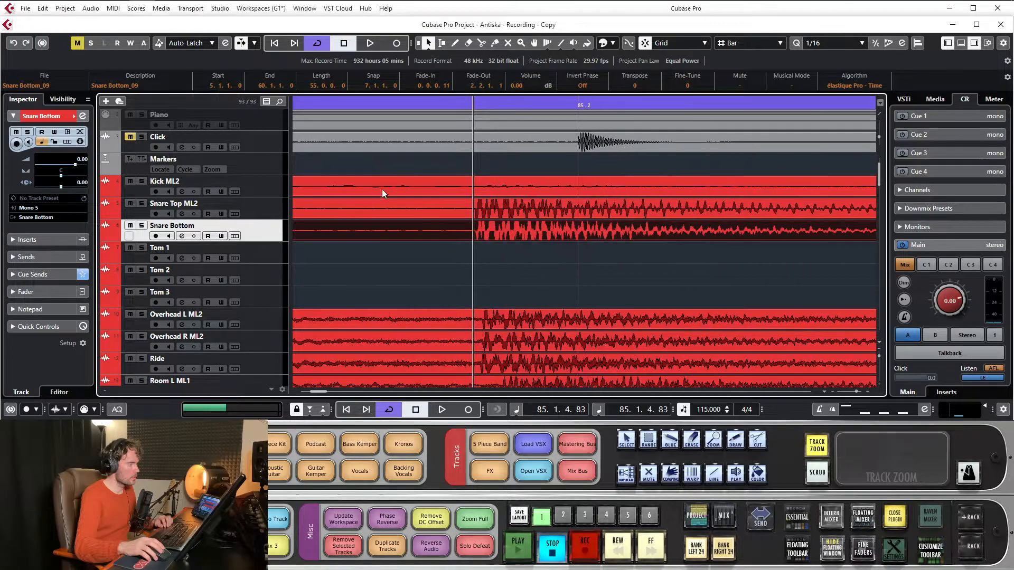
left_click(42, 11)
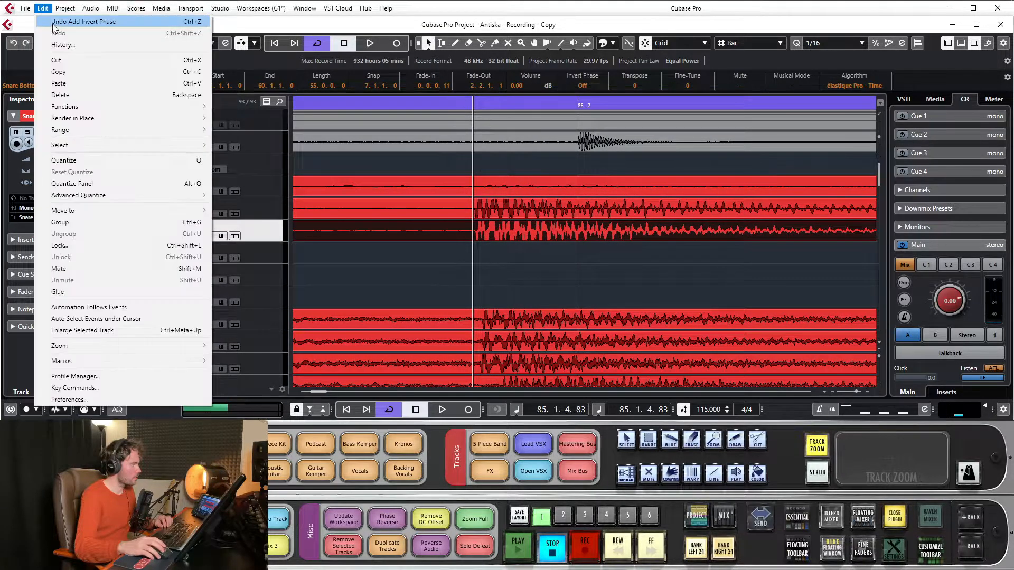
left_click(59, 21)
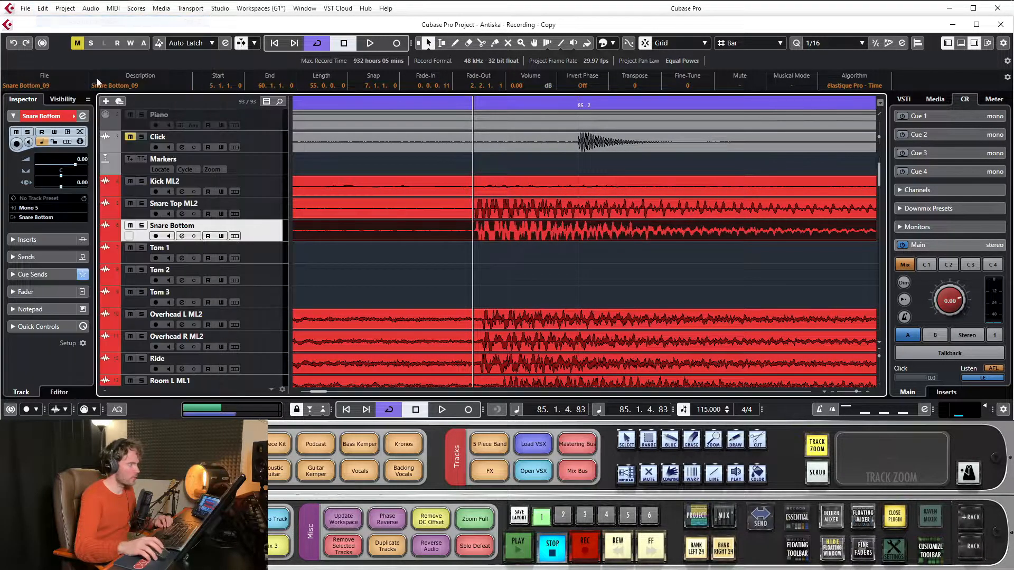
left_click(141, 203)
left_click(141, 225)
mouse_move(464, 108)
left_mouse_down()
mouse_move(467, 126)
mouse_move(446, 107)
left_mouse_up()
key("space")
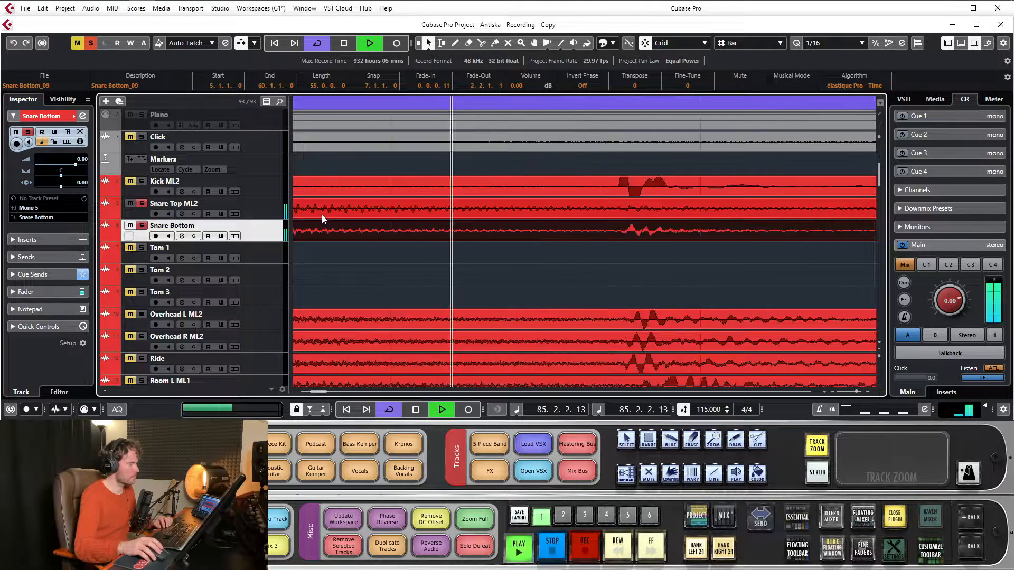
Stop playback and raise the Snare Bottom FX channel's volume to 3.14 dB
scroll(369, 232, "down", 5)
scroll(415, 248, "down", 9)
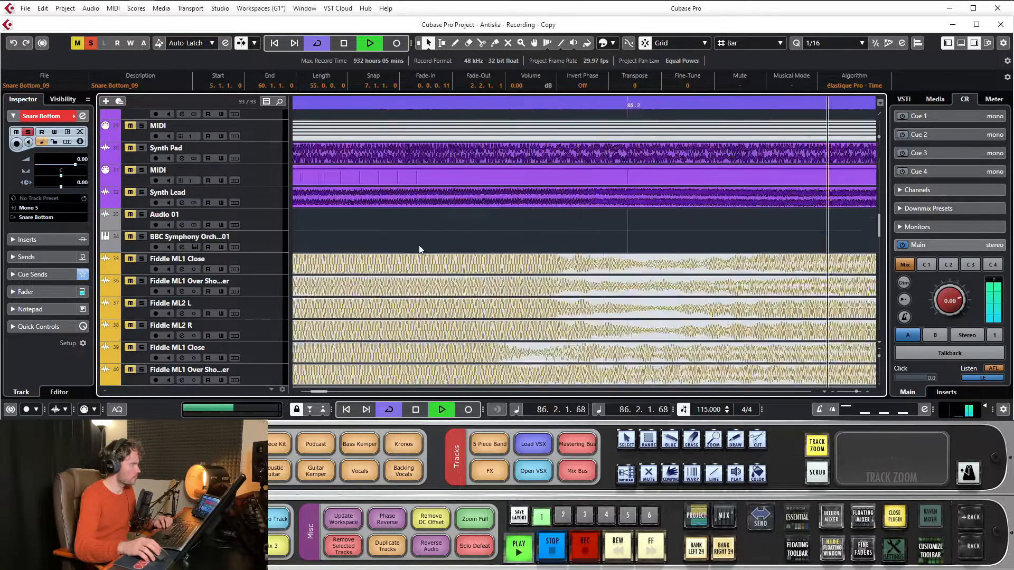
key("space")
scroll(404, 254, "down", 5)
scroll(380, 250, "up", 2)
left_click(197, 236)
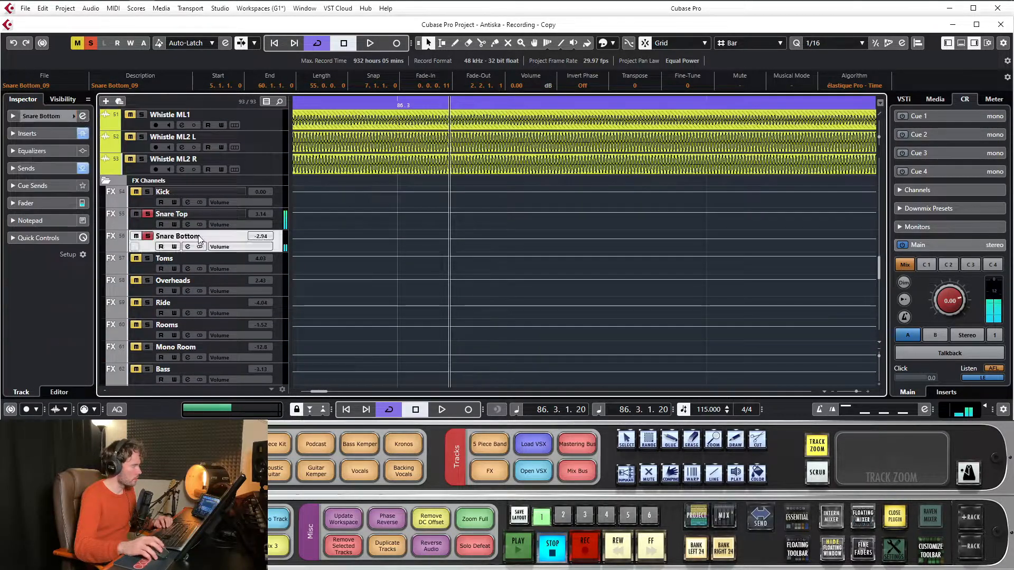
left_click(48, 205)
left_click_drag(34, 260, 39, 244)
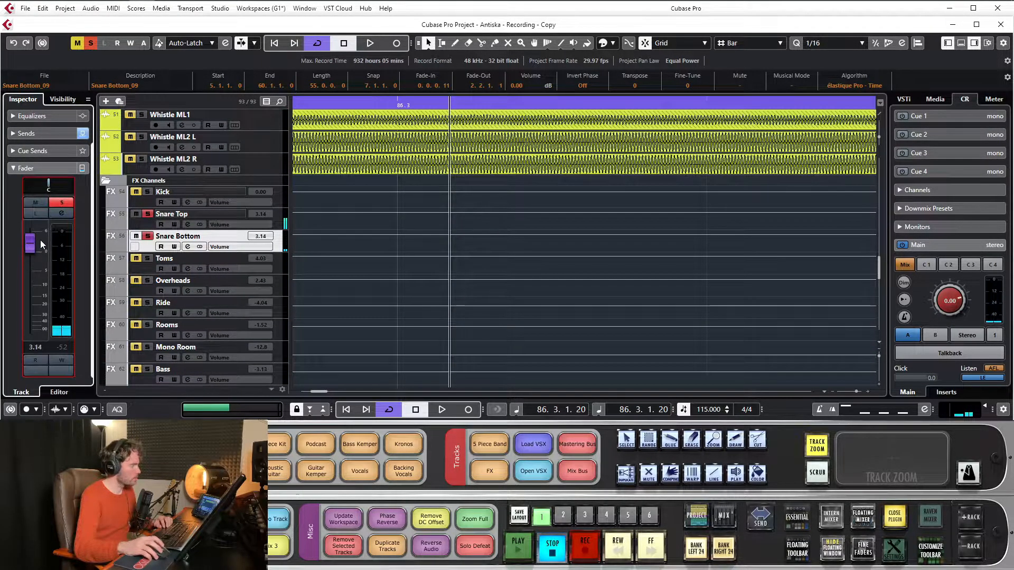
Play the soloed Snare Top ML2 and Snare Bottom tracks together and listen to their combined tone
scroll(555, 237, "up", 10)
key("space")
scroll(444, 166, "up", 5)
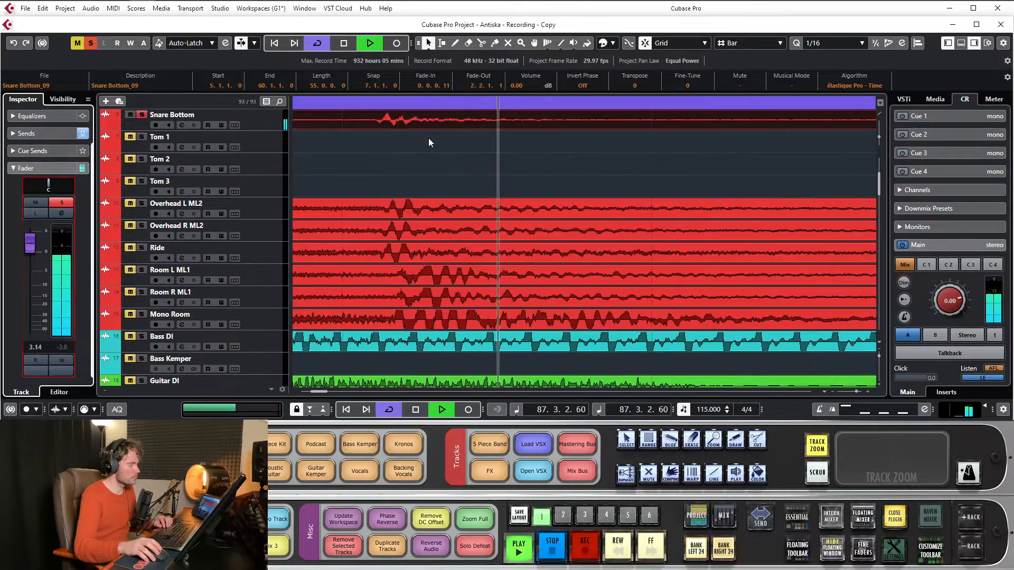
scroll(438, 153, "up", 3)
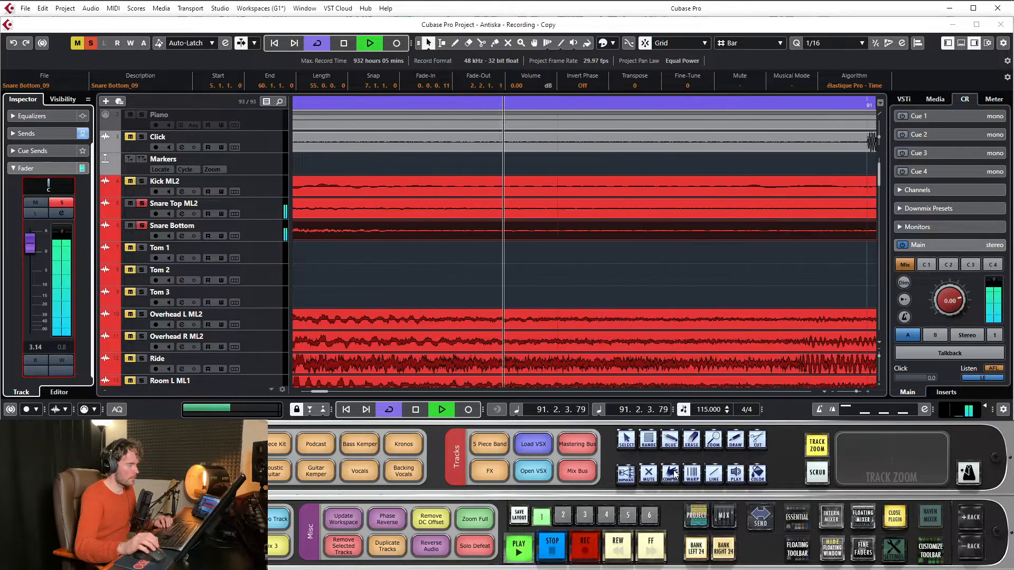
key("space")
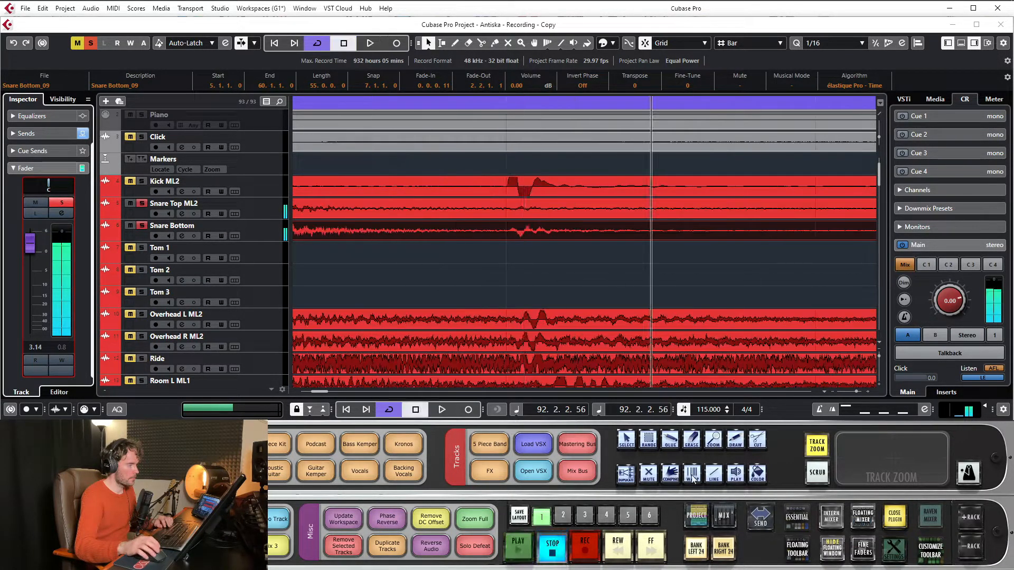
Compare the Snare Top ML2 and Snare Bottom waveforms at the hit just before 92.2 and resume playback
mouse_move(512, 105)
left_mouse_down()
mouse_move(493, 120)
mouse_move(543, 132)
mouse_move(512, 119)
left_mouse_up()
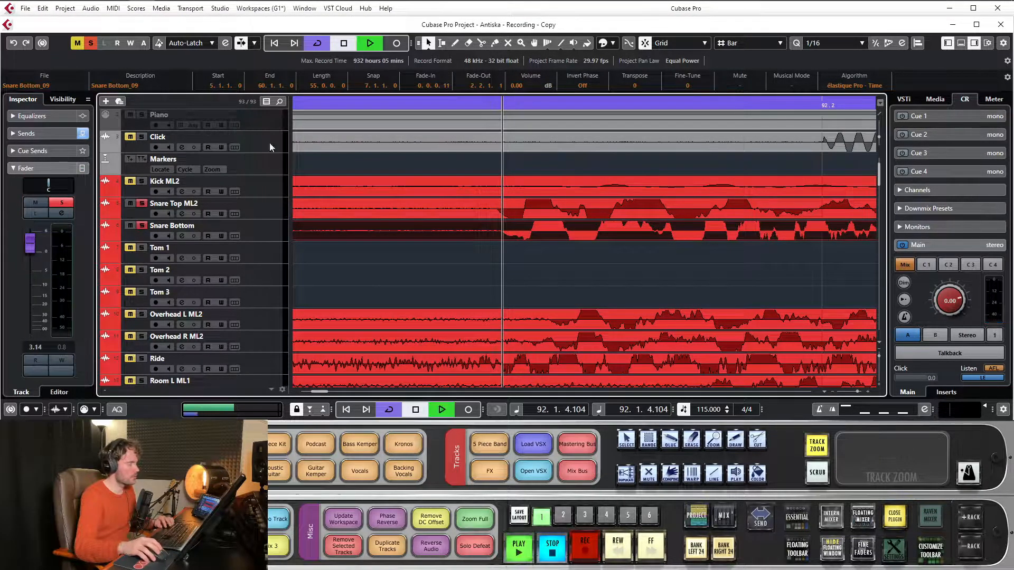
key("space")
key("g")
key("g")
key("g")
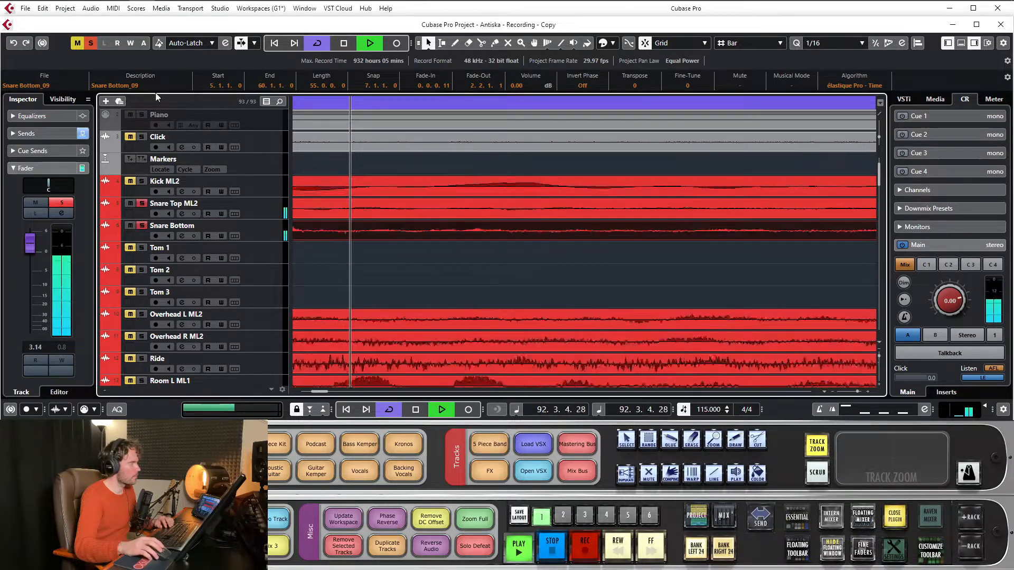
Switch the last Add Invert Phase entry off and back on in the edit history during playback, comparing the snare sound both ways
left_click(42, 8)
left_click(55, 41)
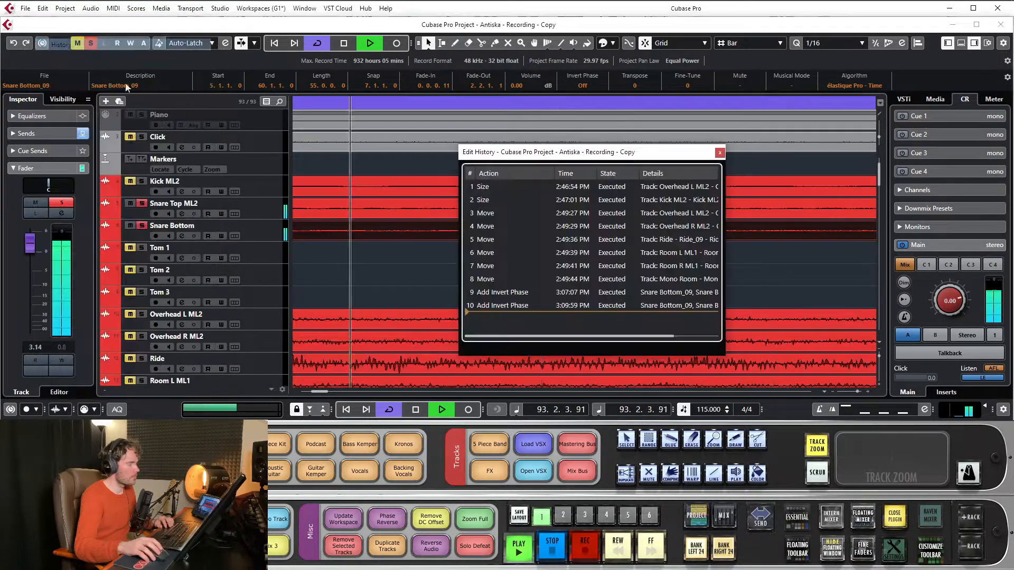
left_click(530, 305)
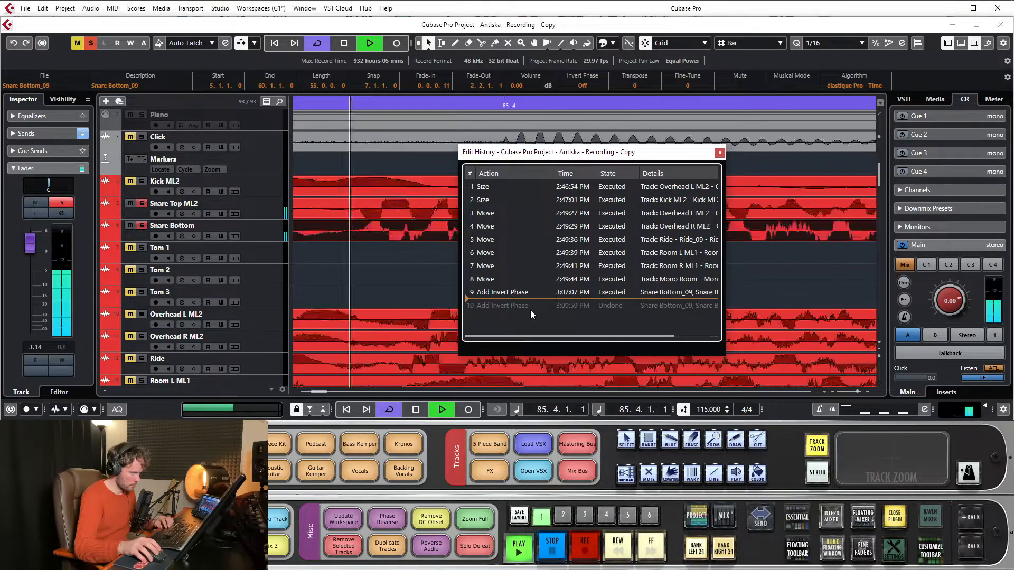
left_click(517, 320)
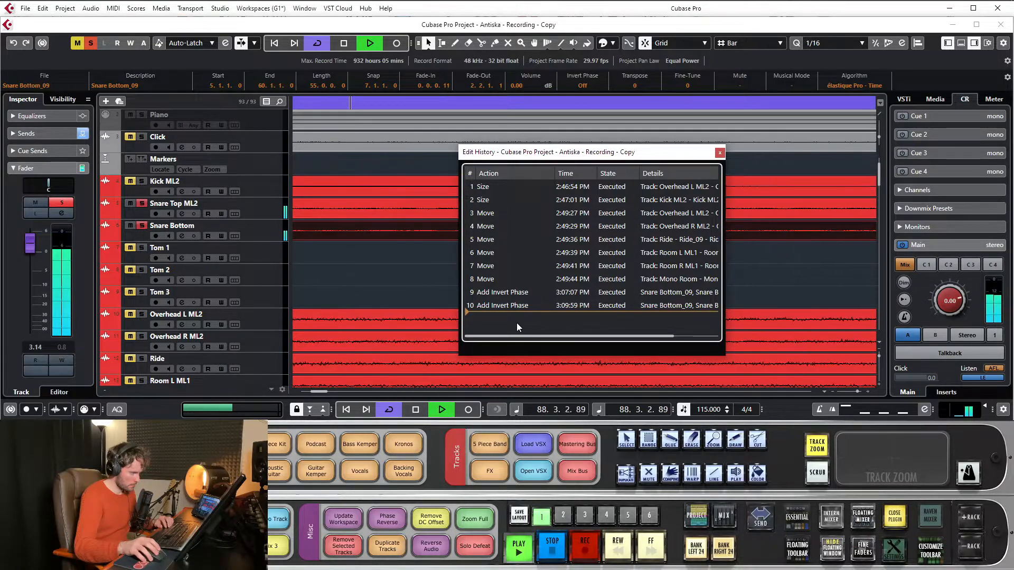
key("space")
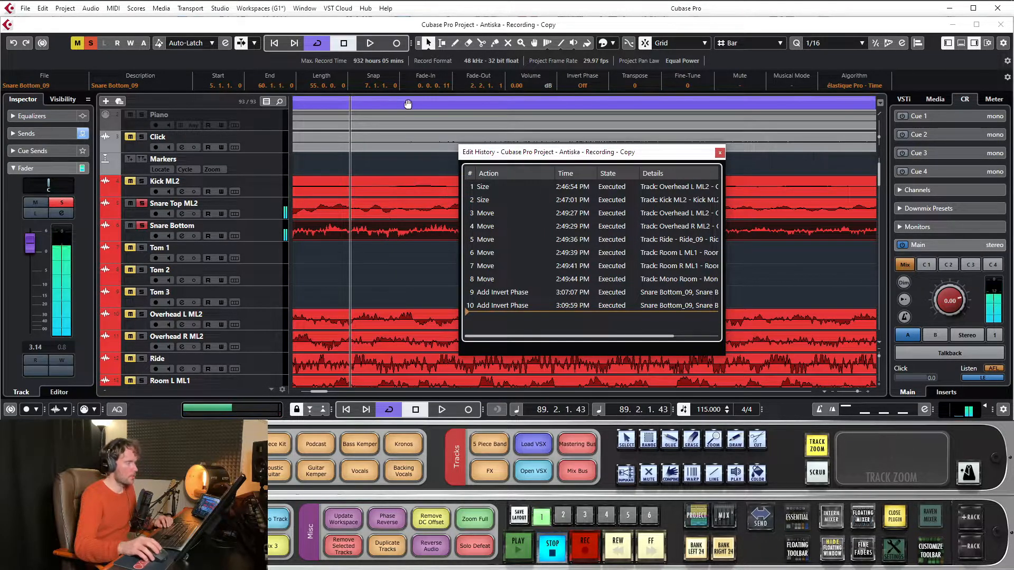
left_click_drag(595, 155, 453, 164)
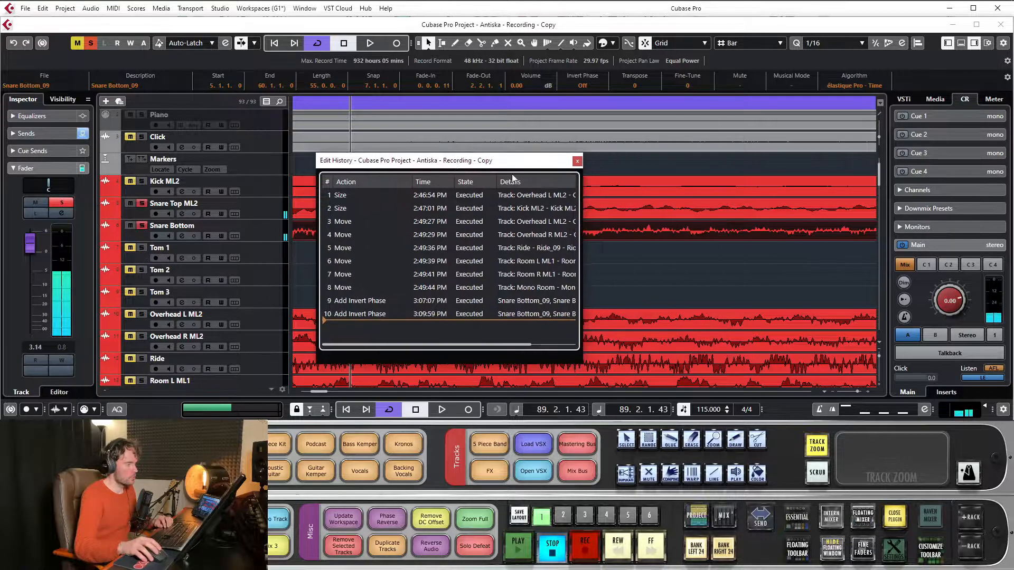
left_click(577, 162)
Deselect the Snare Bottom event and examine the snare onset just before 89.2 across the drum tracks
left_click_drag(459, 104, 543, 71)
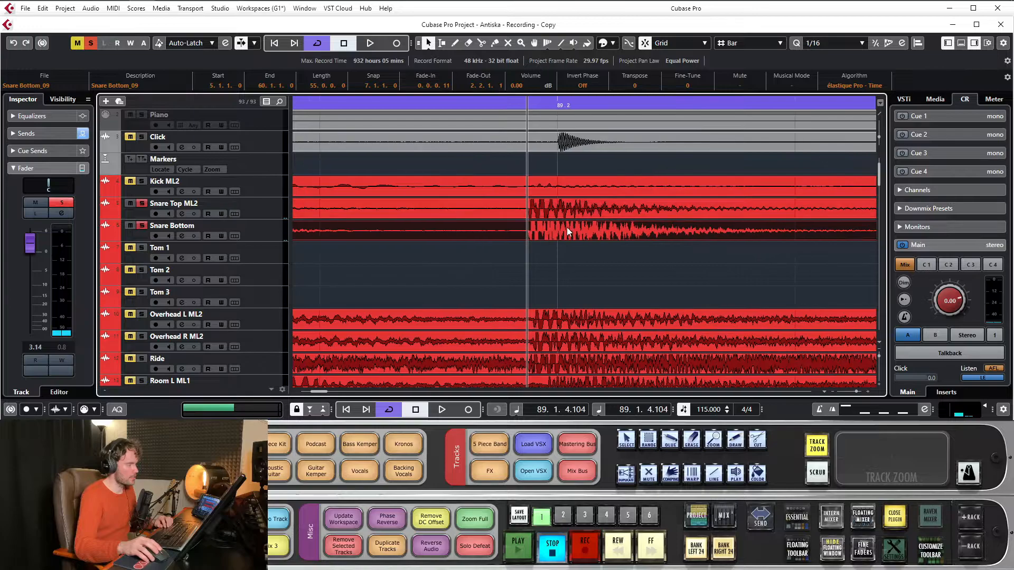
left_click(563, 252)
scroll(555, 102, "up", 4)
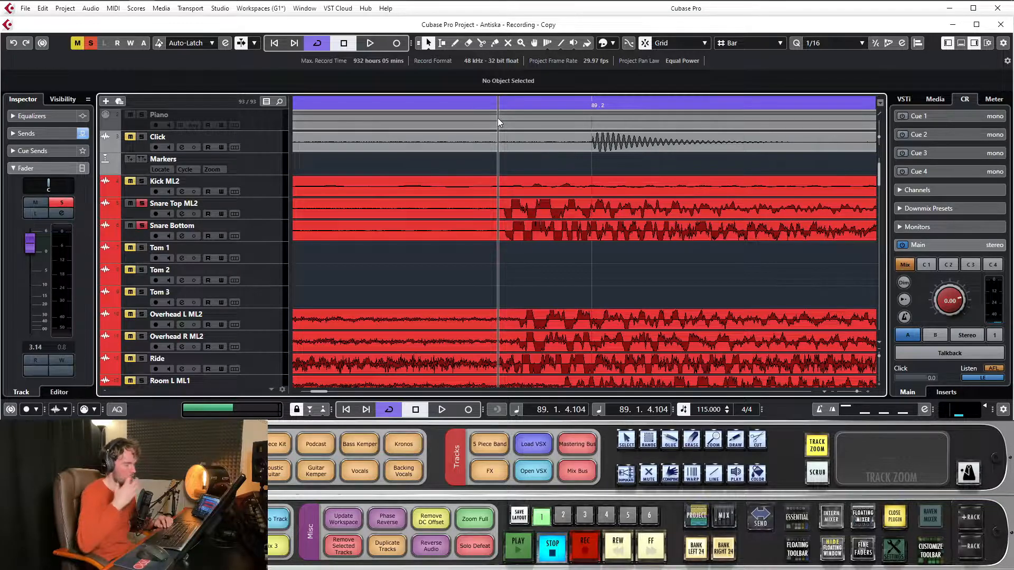
scroll(475, 140, "down", 2)
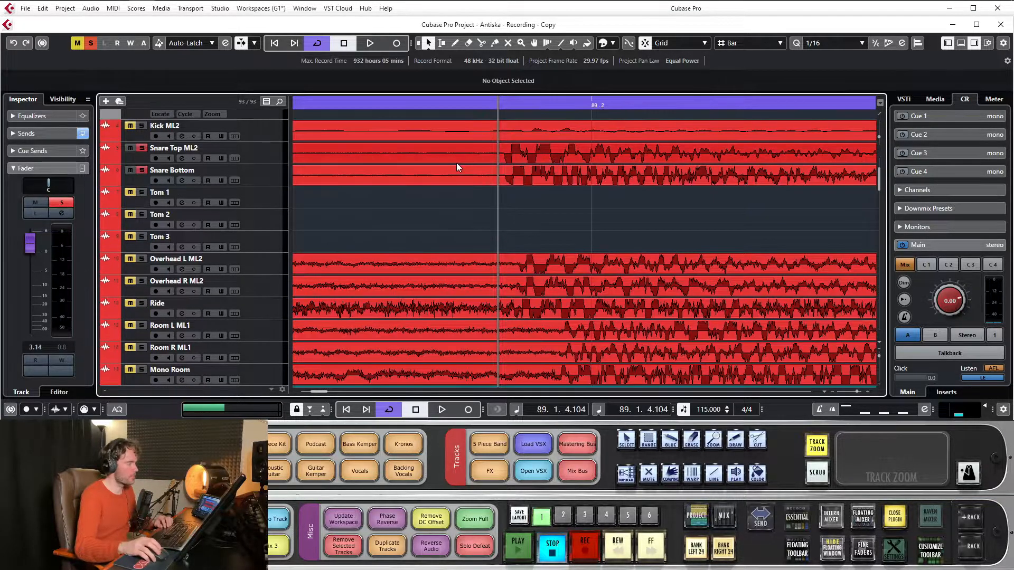
Lower the Snare Bottom FX channel's volume to -7.66 dB
left_click(22, 115)
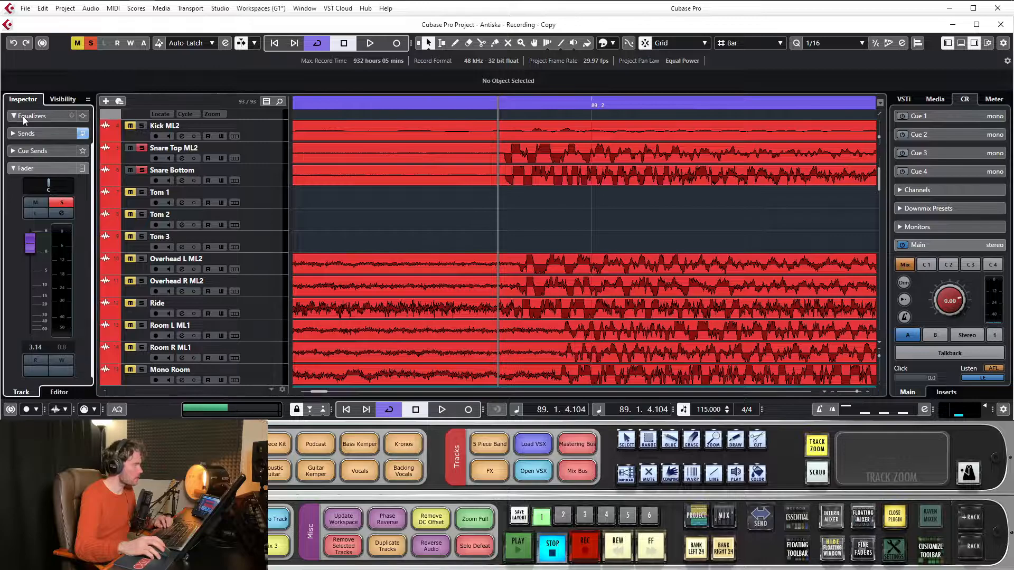
left_click(33, 117)
left_click(39, 116)
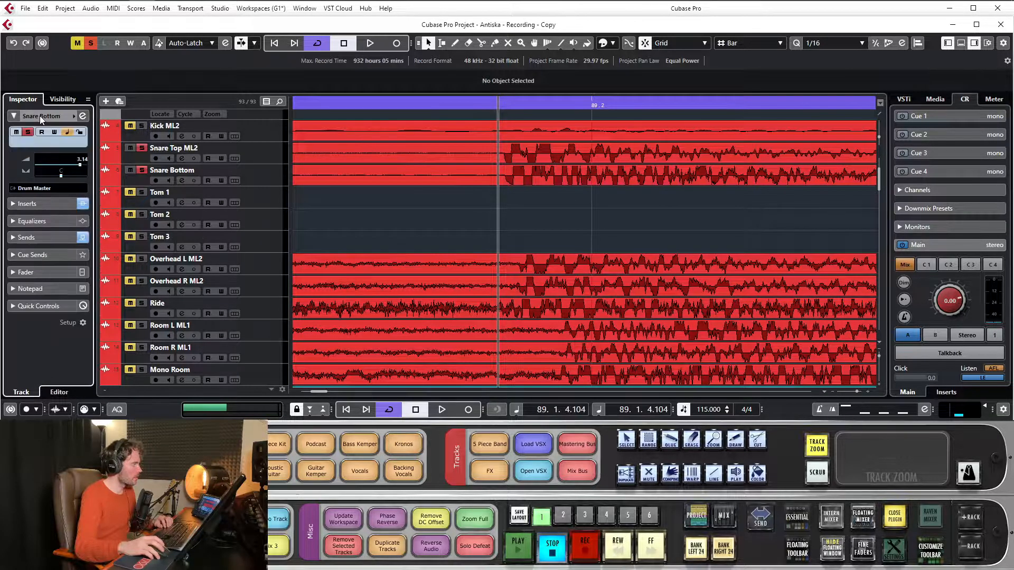
left_click(50, 277)
scroll(549, 156, "down", 2)
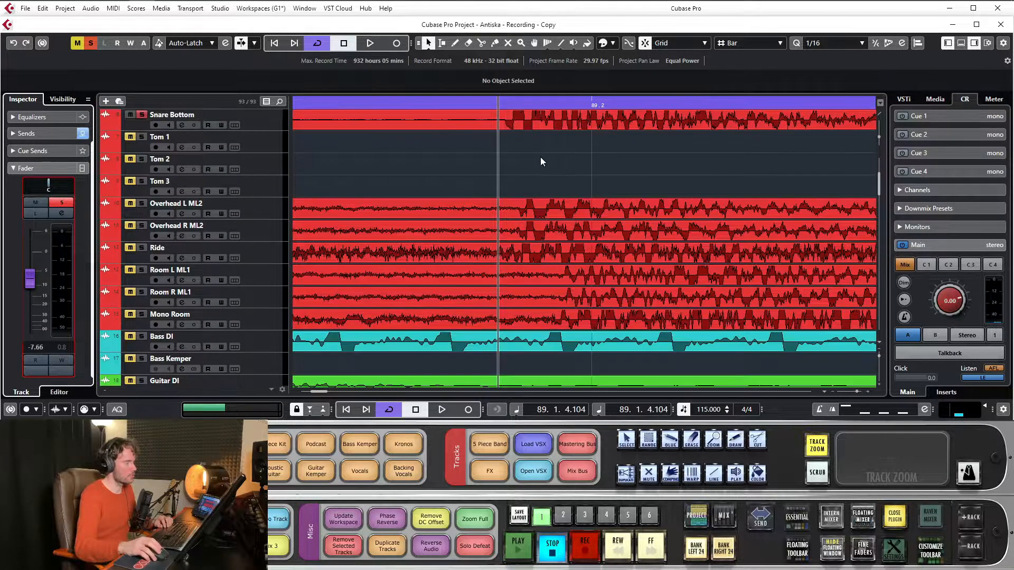
scroll(540, 157, "up", 2)
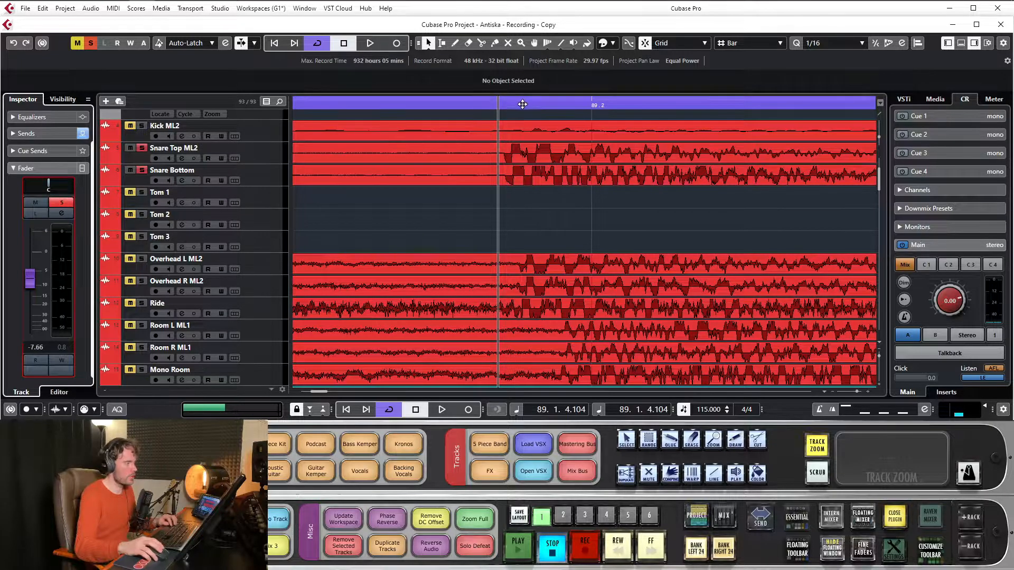
Compare the snare onset before 89.2 on Snare Top ML2 and Snare Bottom with its arrival on the overhead tracks
mouse_move(522, 104)
left_mouse_down()
mouse_move(513, 125)
mouse_move(477, 100)
mouse_move(483, 113)
left_mouse_up()
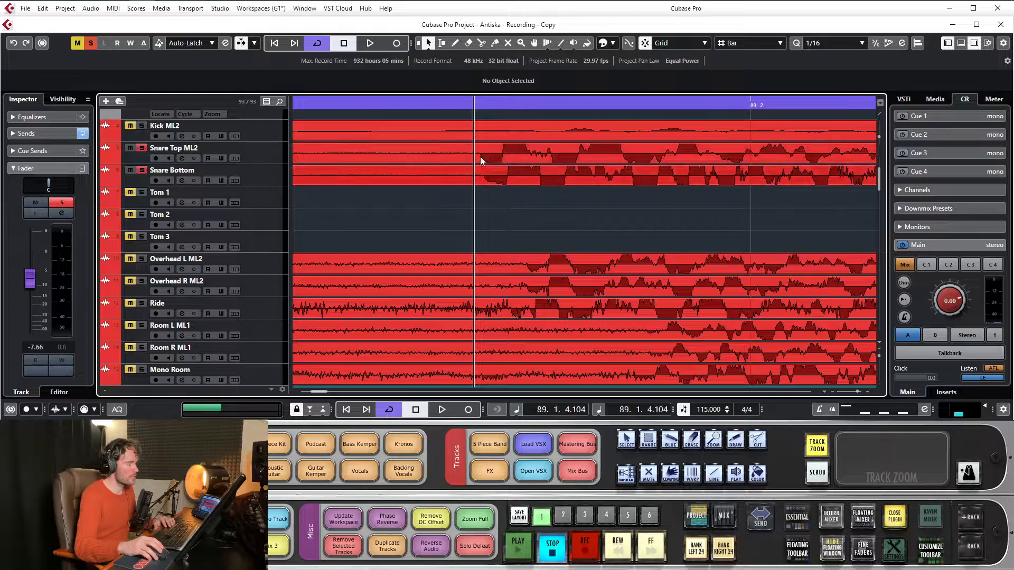
left_click(268, 154)
left_click(266, 172)
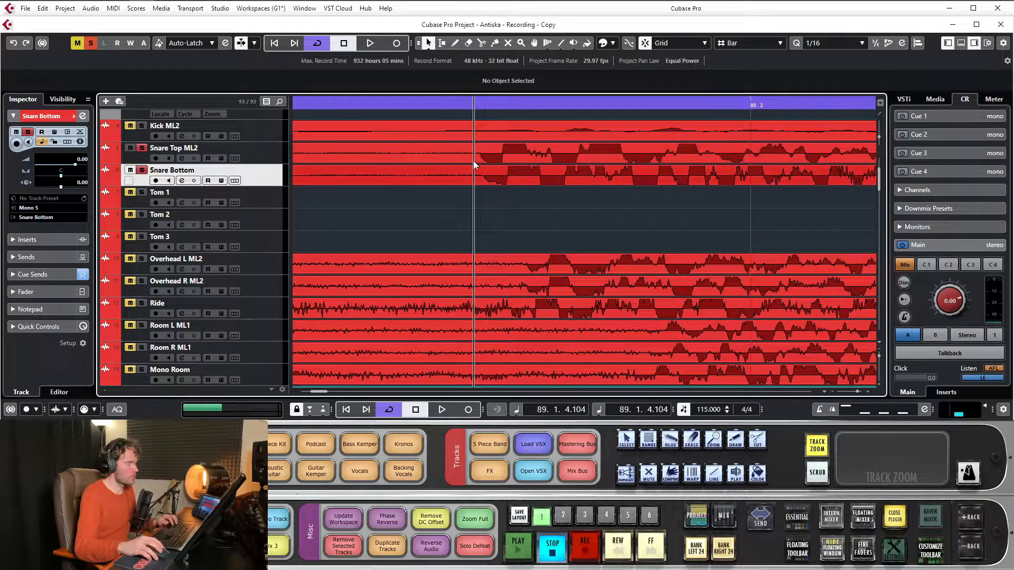
left_click_drag(482, 105, 523, 105)
left_click(478, 105)
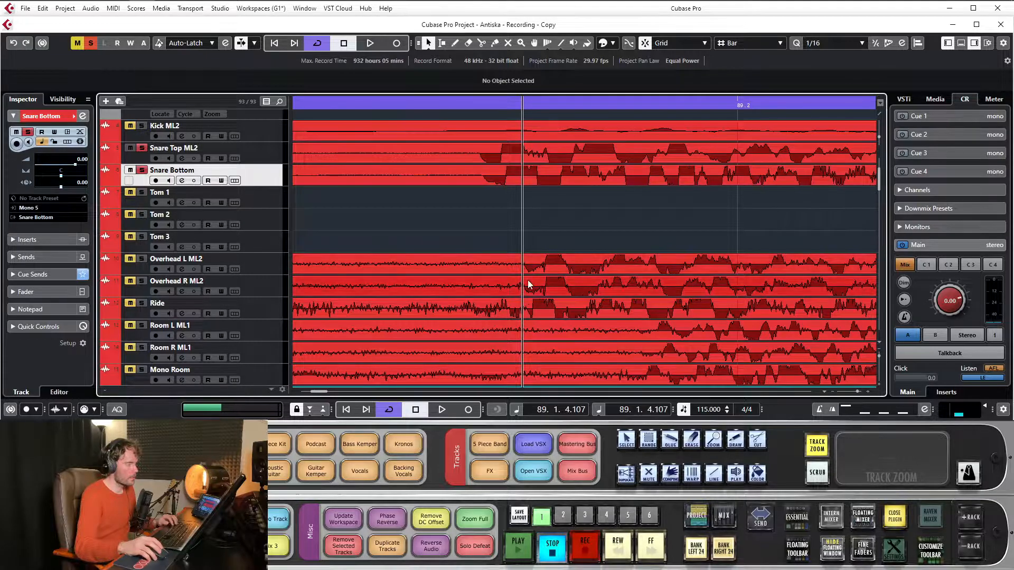
Select all events on the Overhead L ML2 and Overhead R ML2 tracks
left_click(531, 283)
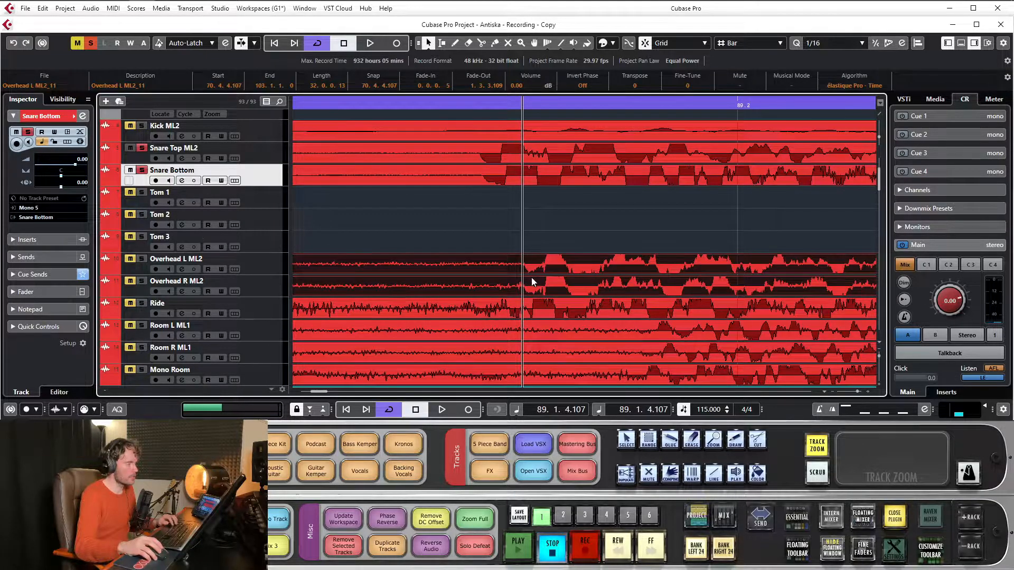
left_click(260, 262)
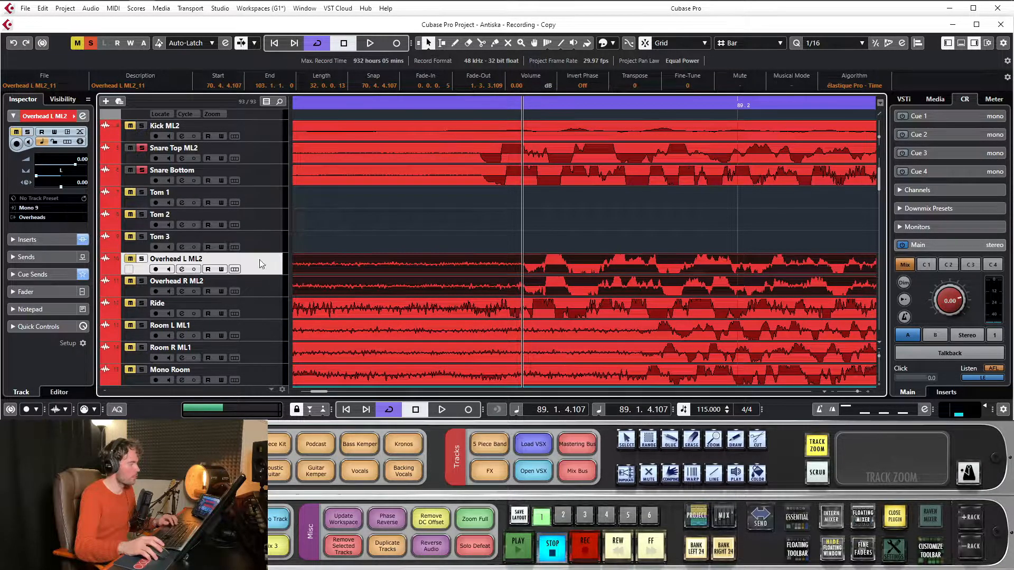
left_click(271, 286, "shift")
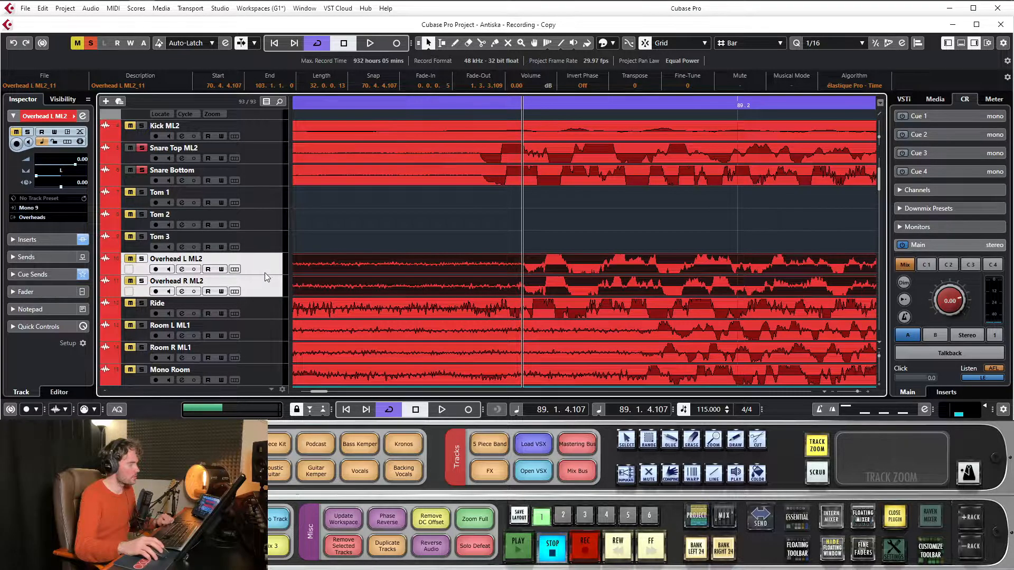
right_click(264, 269)
left_click(304, 286)
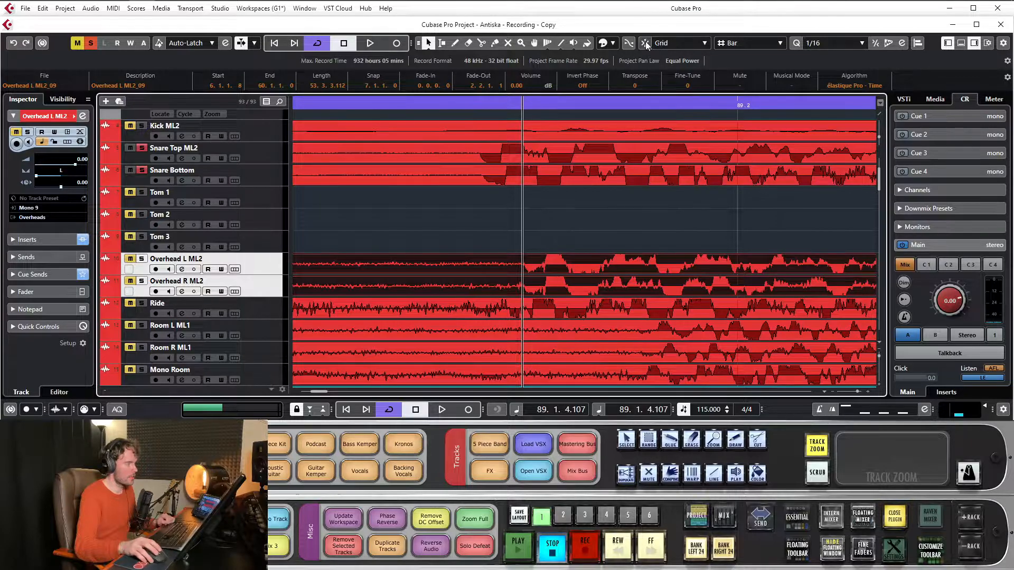
Shift the selected overhead events earlier so their snare onset before 89.2 aligns with Snare Top ML2, checking it with enlarged waveforms
left_click_drag(660, 266, 633, 267)
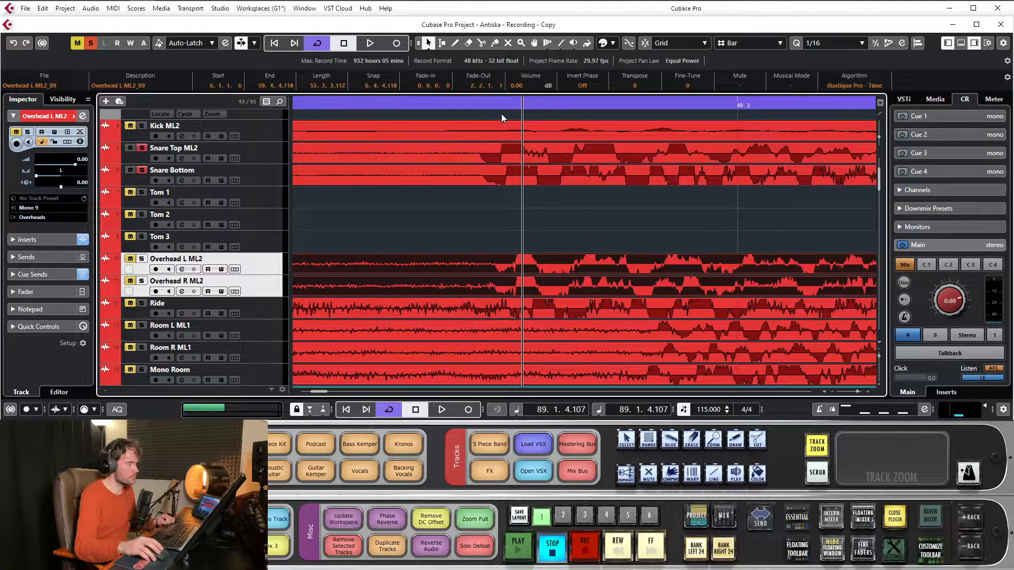
left_click(478, 105)
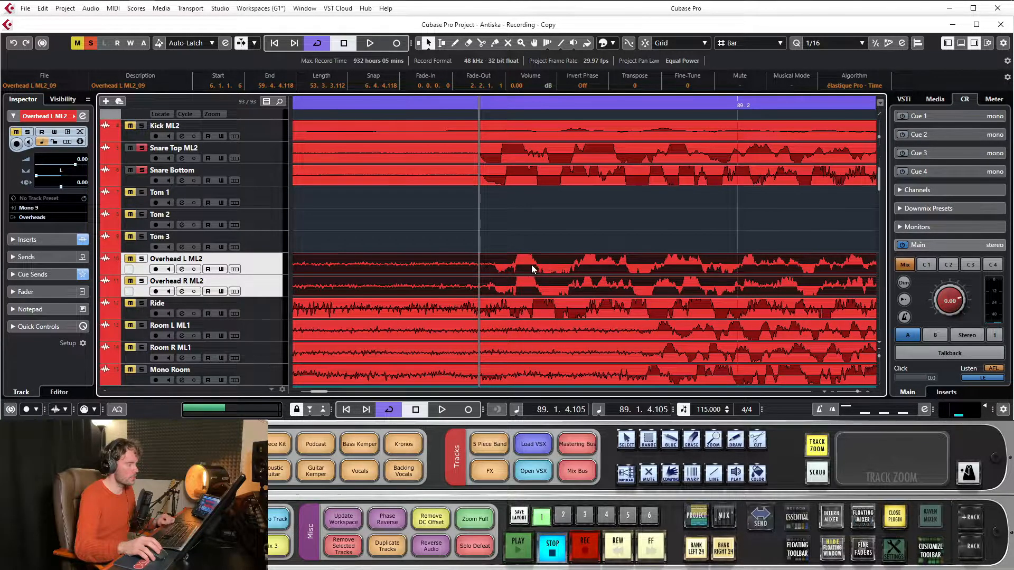
left_click_drag(532, 269, 525, 267)
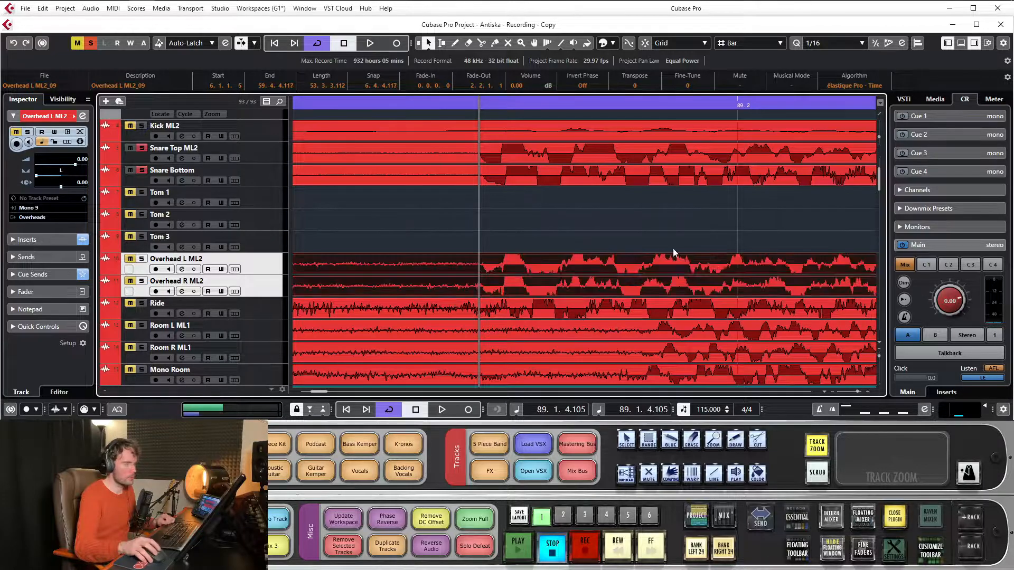
mouse_move(879, 138)
left_mouse_down()
mouse_move(880, 122)
mouse_move(879, 131)
left_mouse_up()
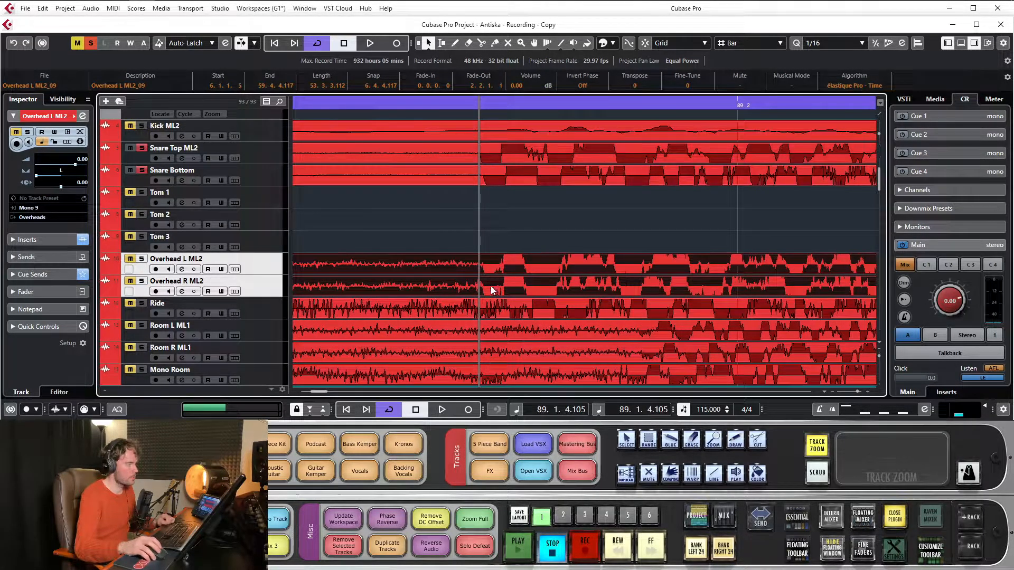
Shift all events on the Ride track earlier so their snare onset near 35.1.4.98 aligns with Snare Top ML2
scroll(405, 247, "down", 3)
right_click(258, 251)
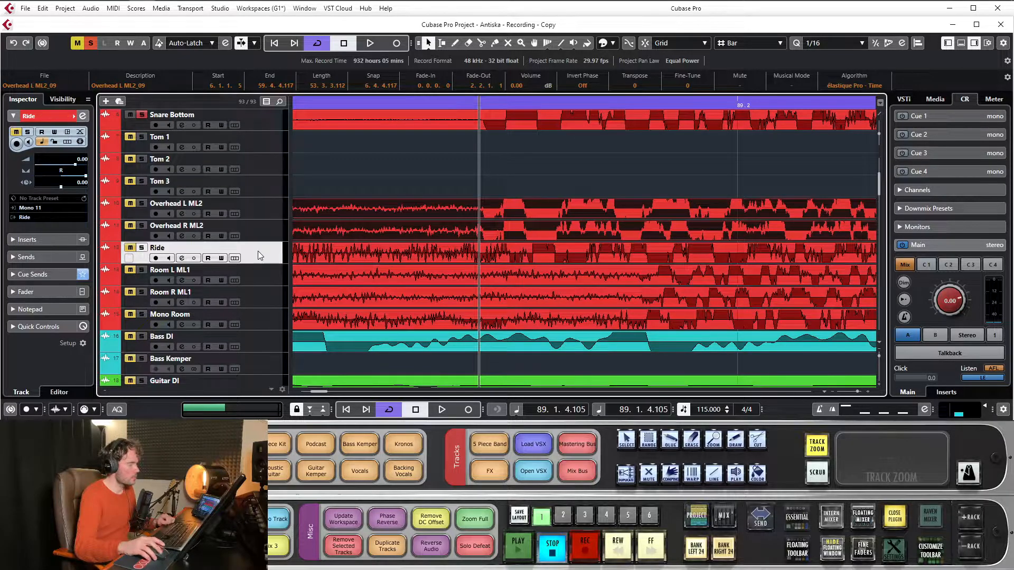
left_click(298, 273)
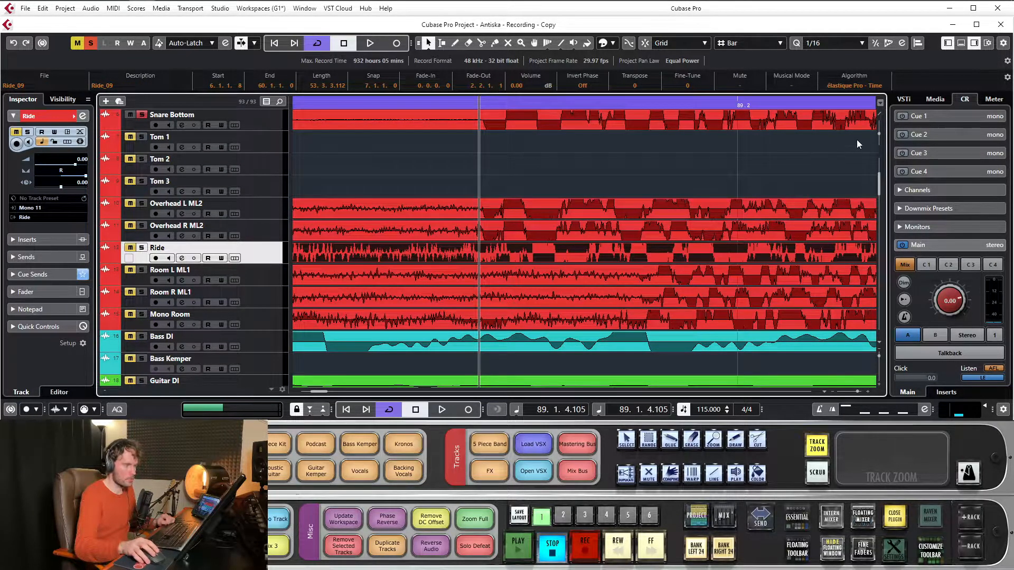
left_click_drag(879, 134, 879, 135)
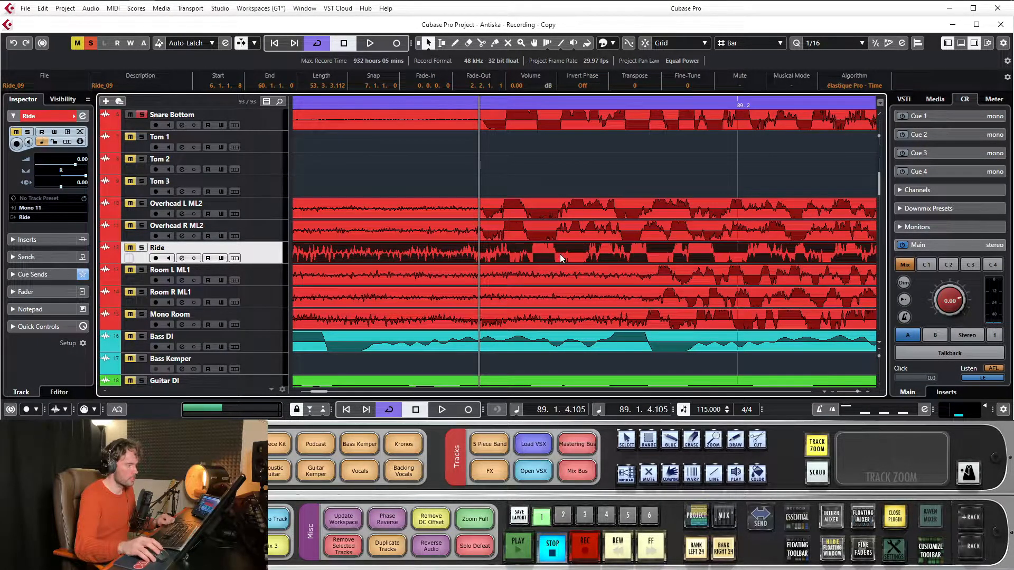
left_click_drag(474, 105, 487, 57)
left_click_drag(477, 105, 532, 155)
scroll(580, 188, "up", 3)
scroll(544, 182, "down", 1)
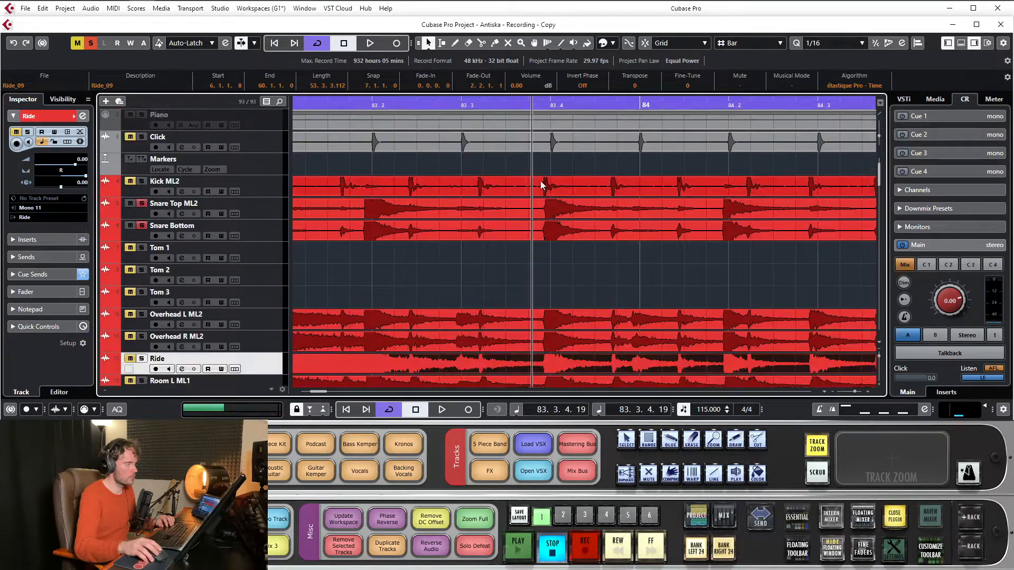
left_click_drag(553, 104, 470, 192)
scroll(485, 334, "down", 3)
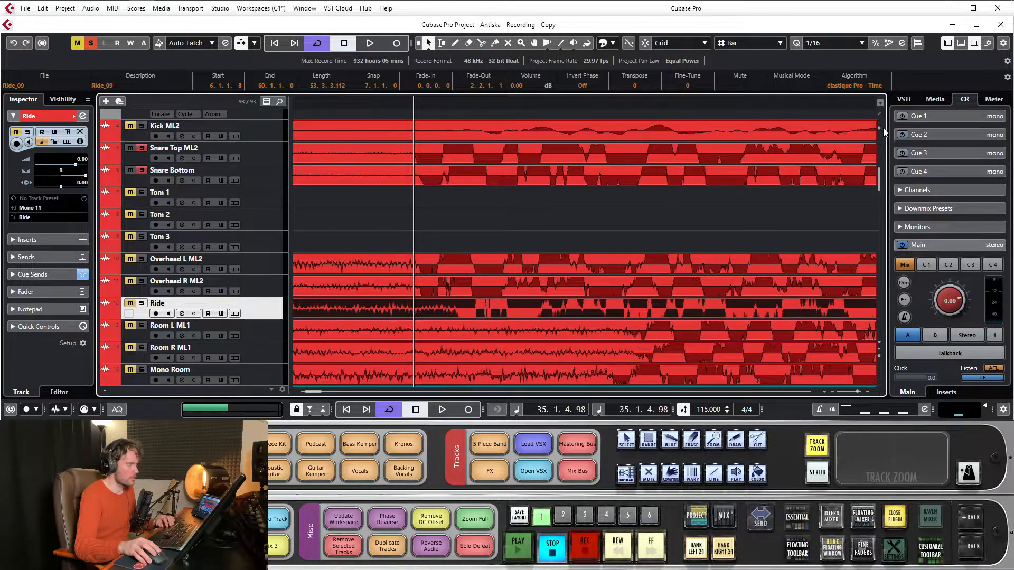
left_click_drag(458, 314, 419, 309)
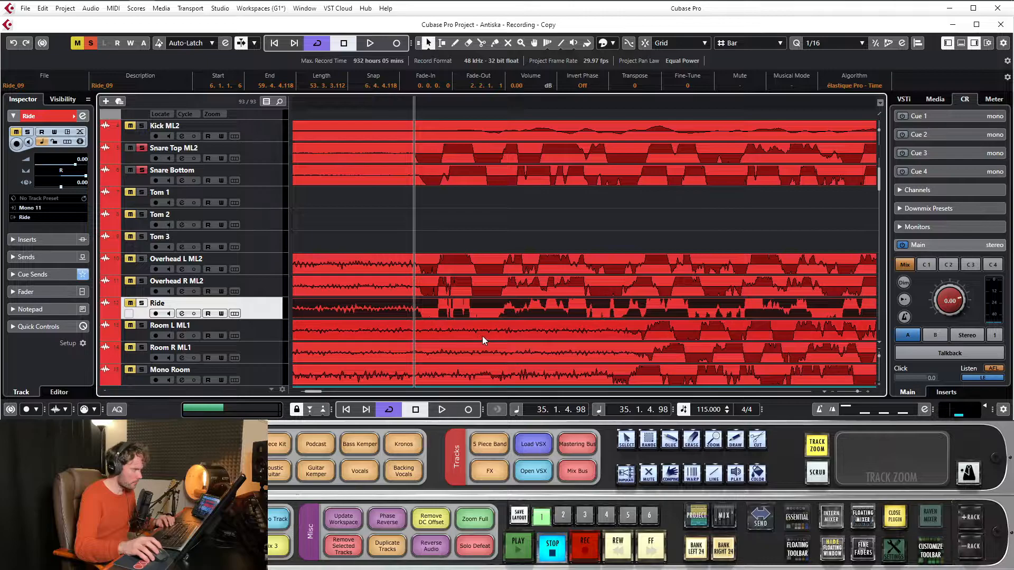
Shift all Room L ML1 and Room R ML1 events earlier so their snare onset aligns with the close mics at 36.1.4.108
scroll(583, 243, "down", 3)
left_click(276, 282)
left_click(263, 290, "shift")
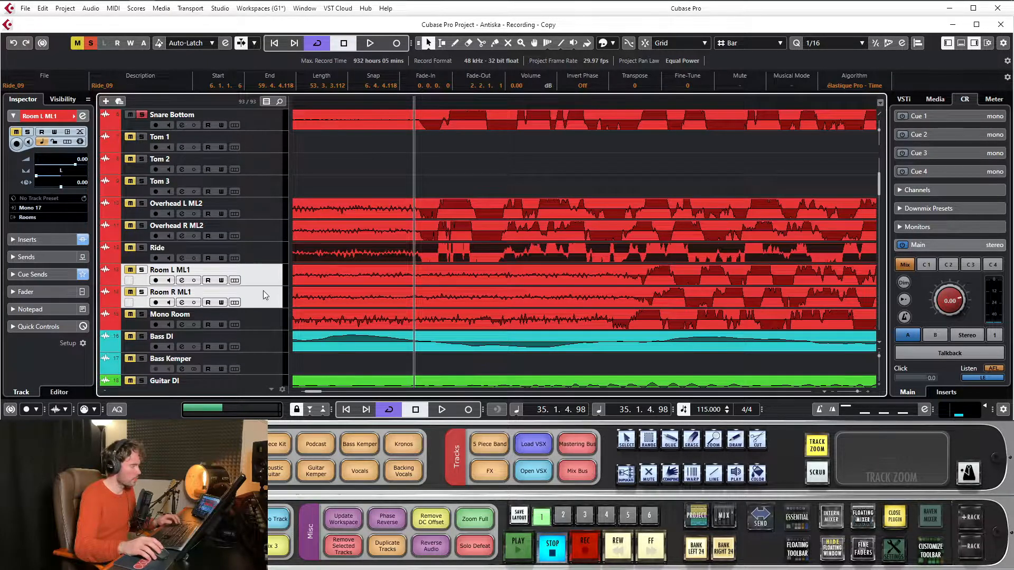
right_click(263, 291)
left_click(296, 301)
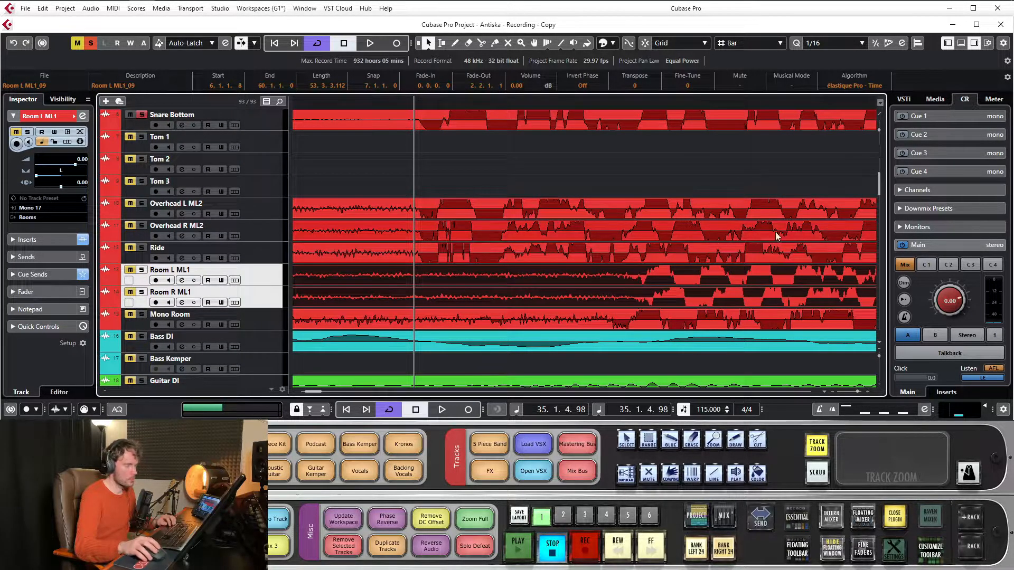
left_click_drag(879, 131, 879, 129)
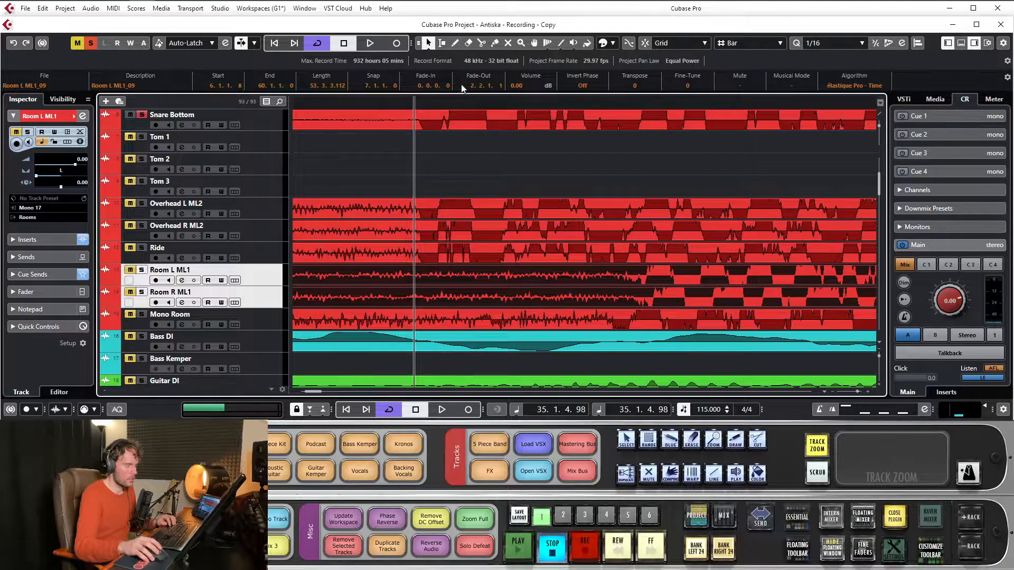
left_click_drag(473, 103, 461, 149)
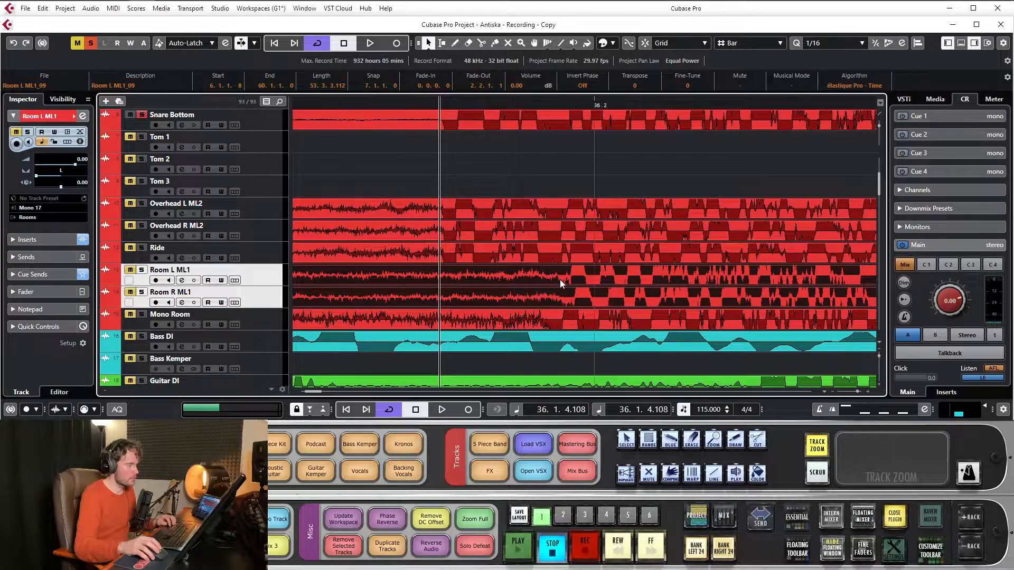
left_click_drag(559, 276, 445, 275)
mouse_move(441, 102)
left_mouse_down()
mouse_move(438, 120)
mouse_move(440, 109)
left_mouse_up()
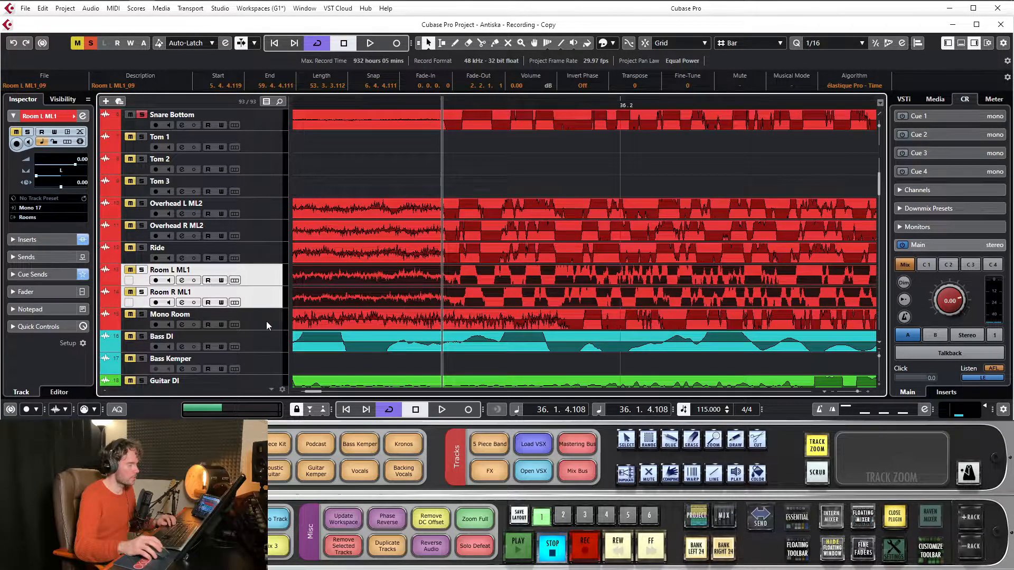
Shift all Mono Room events earlier so their snare onset aligns with the other drum tracks at 36.1.4.108
right_click(266, 321)
left_click(311, 85)
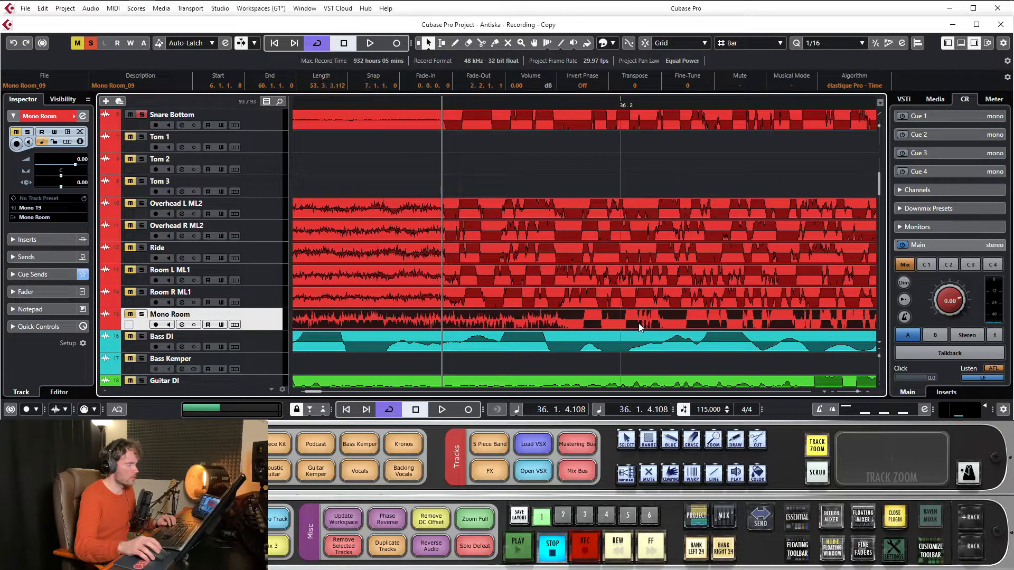
left_click_drag(567, 323, 517, 308)
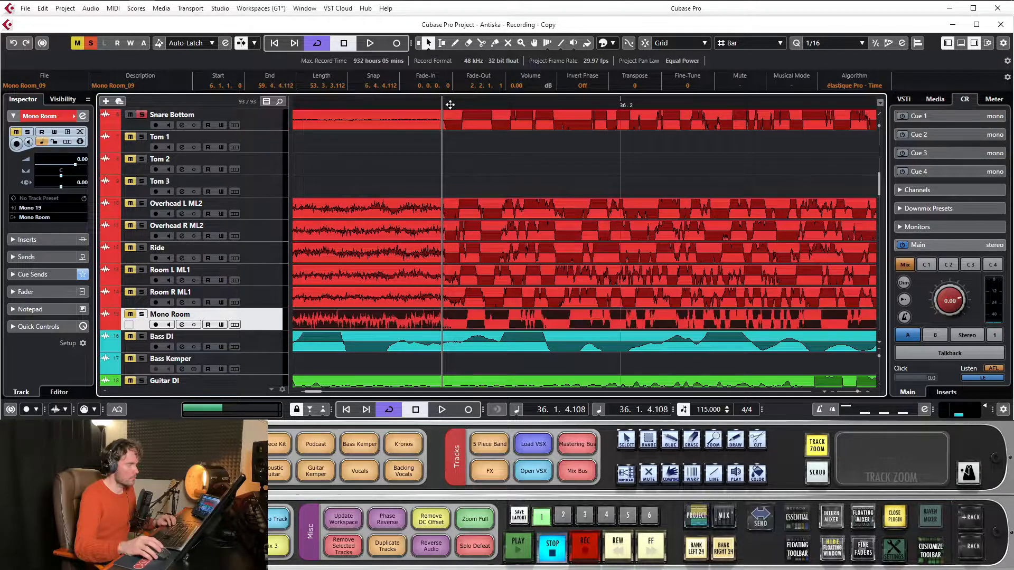
Nudge all Room L ML1 and Room R ML1 events slightly earlier to match the snare onset at 39.3.4.104
mouse_move(452, 105)
left_mouse_down()
mouse_move(532, 94)
mouse_move(469, 86)
mouse_move(619, 64)
mouse_move(655, 115)
mouse_move(655, 141)
left_mouse_up()
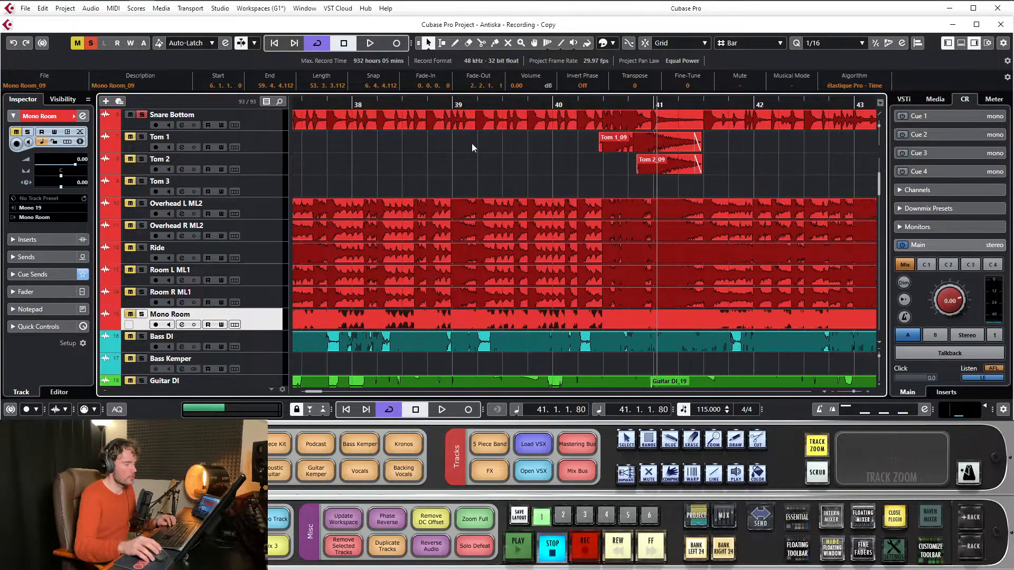
scroll(471, 143, "up", 5)
scroll(483, 141, "down", 3)
left_click_drag(505, 103, 447, 187)
scroll(447, 187, "down", 5)
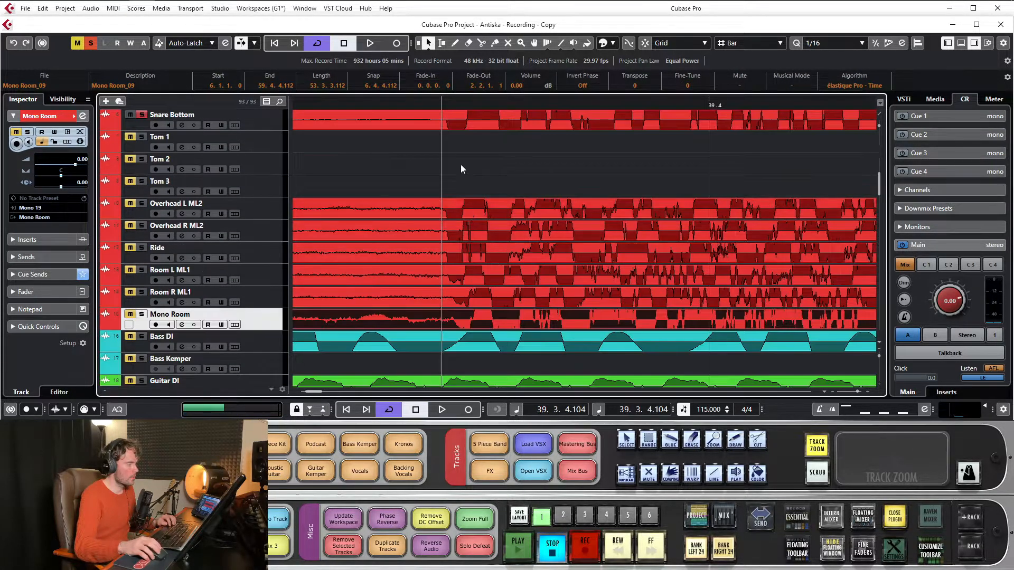
left_click_drag(445, 108, 448, 106)
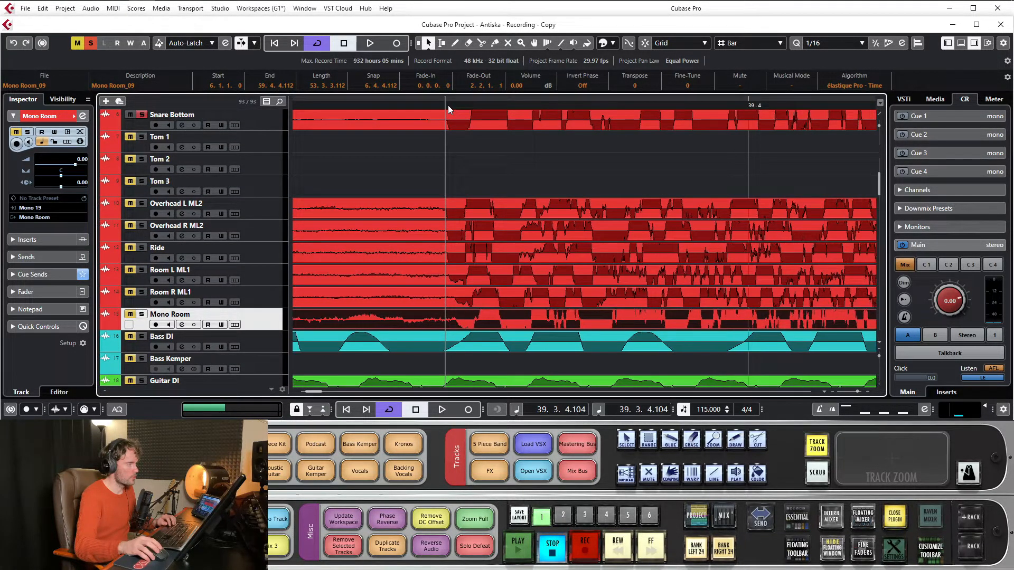
left_click(270, 298)
left_click(265, 275, "shift")
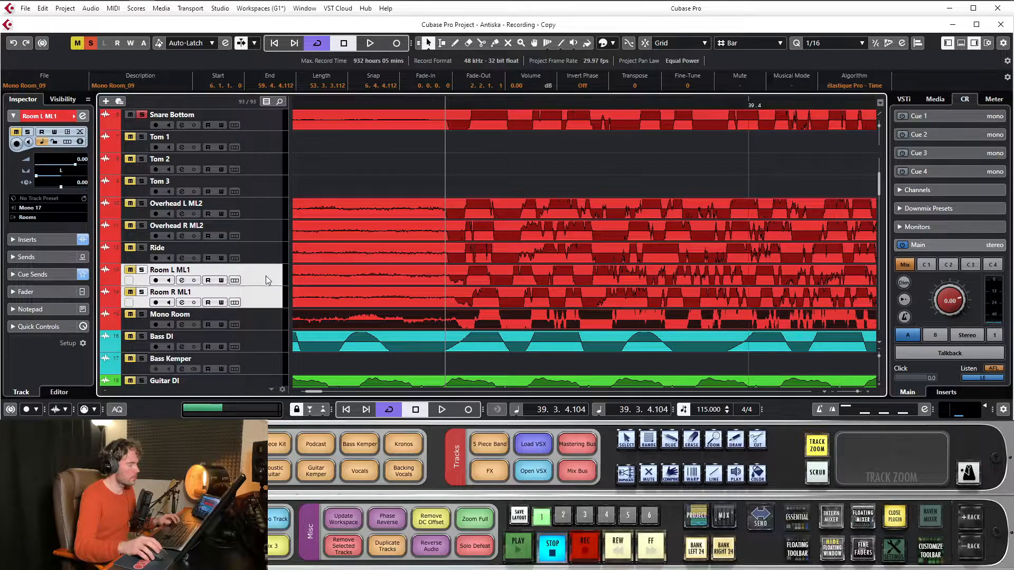
right_click(266, 276)
left_click(312, 300)
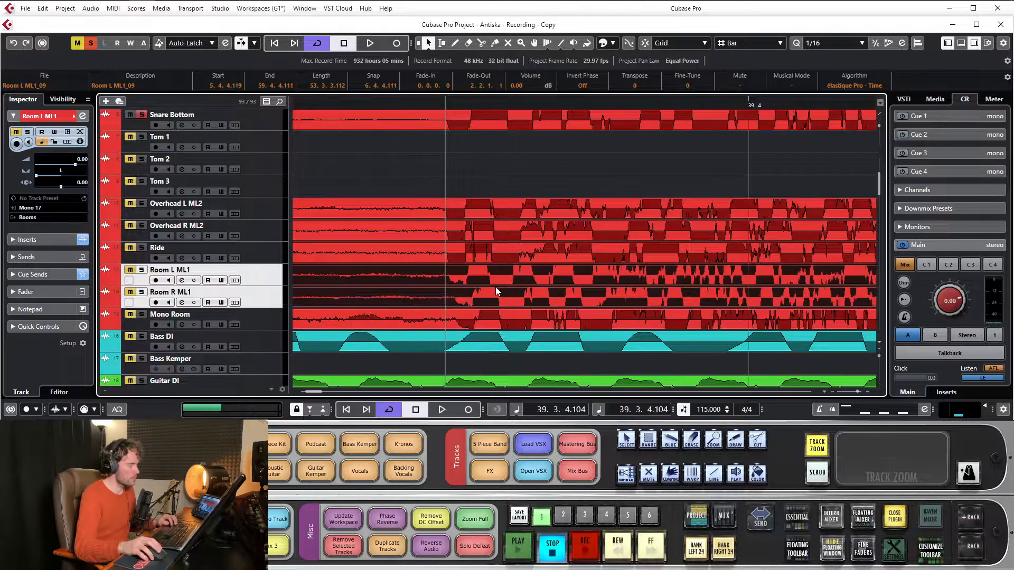
left_click_drag(458, 278, 456, 278)
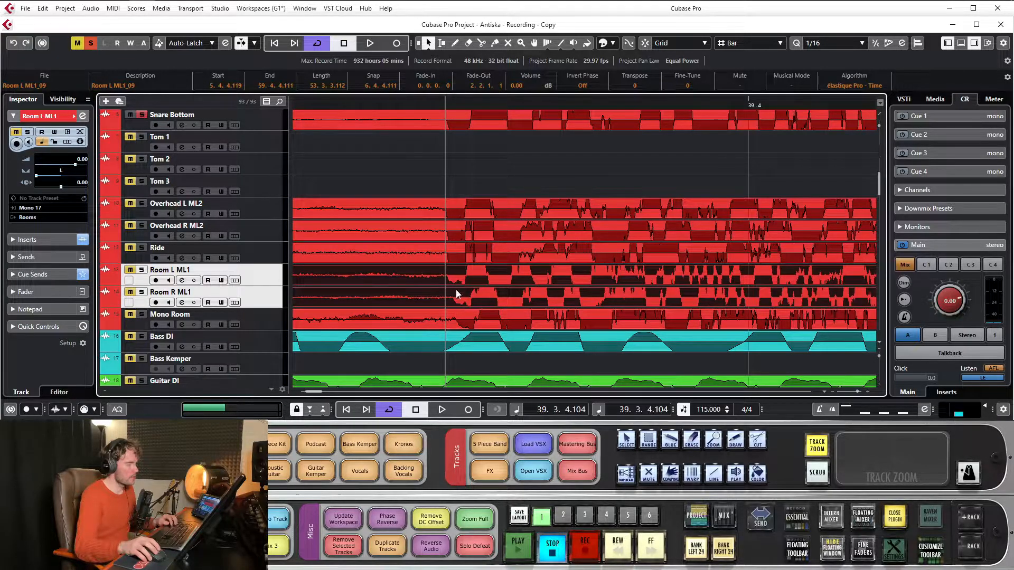
Nudge all Mono Room events slightly earlier to match the snare onset at 39.3.4.104
left_click(258, 320)
right_click(258, 322)
left_click(327, 84)
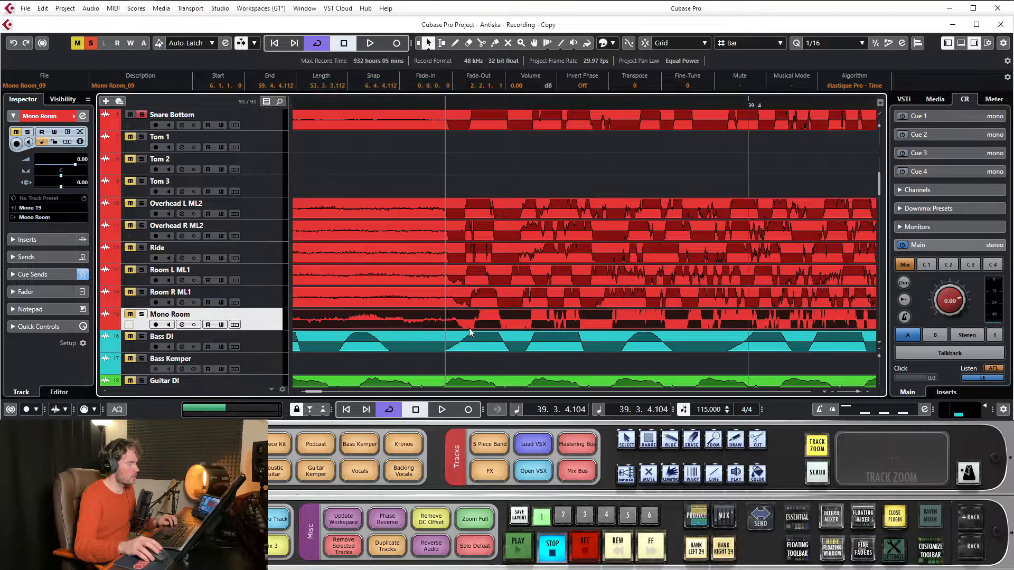
left_click_drag(465, 326, 464, 326)
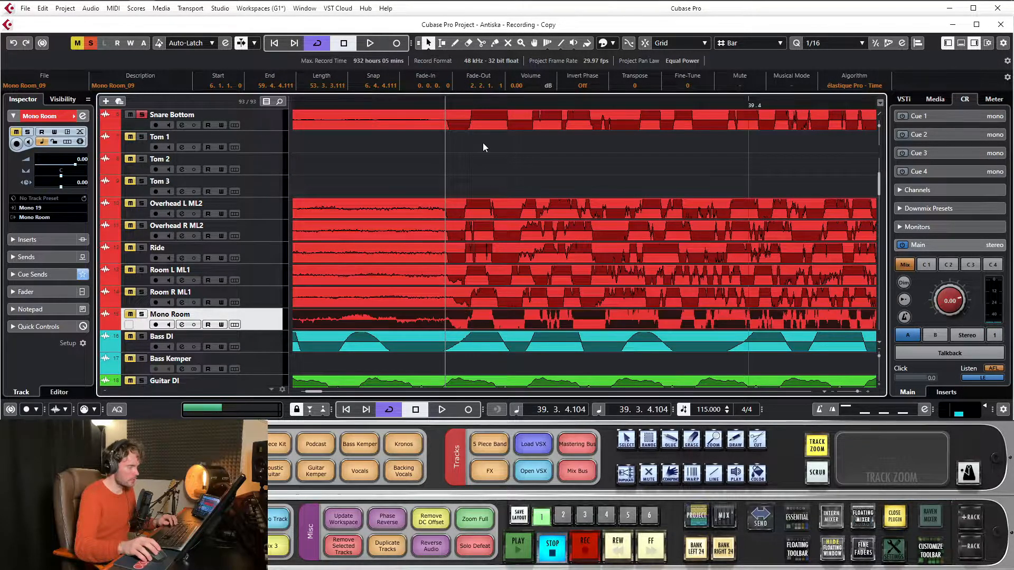
Compare the snare onset before 39.4 across the snare, overhead, ride and room tracks
scroll(513, 217, "up", 3)
scroll(496, 219, "down", 3)
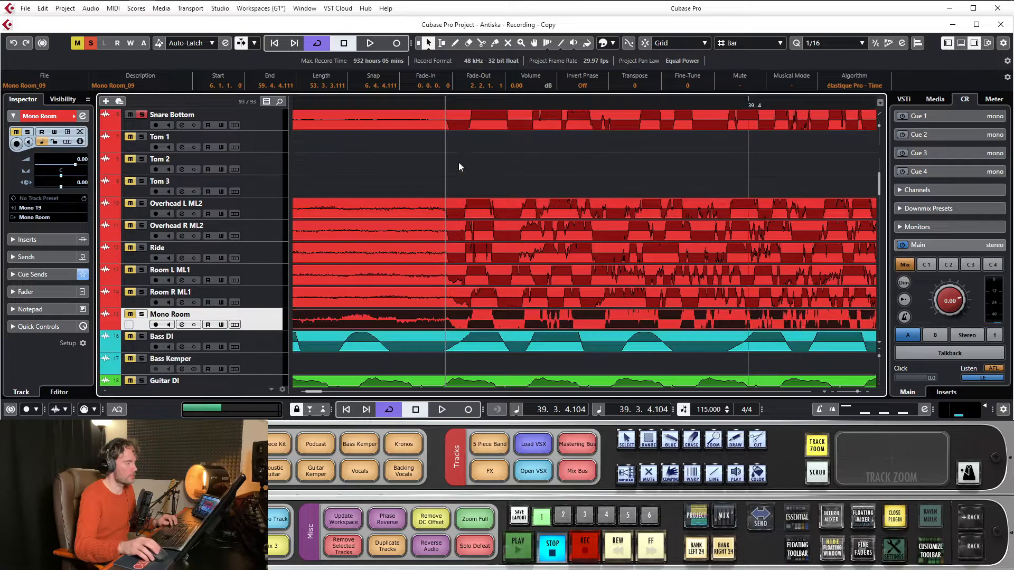
scroll(459, 163, "up", 3)
scroll(445, 106, "up", 1)
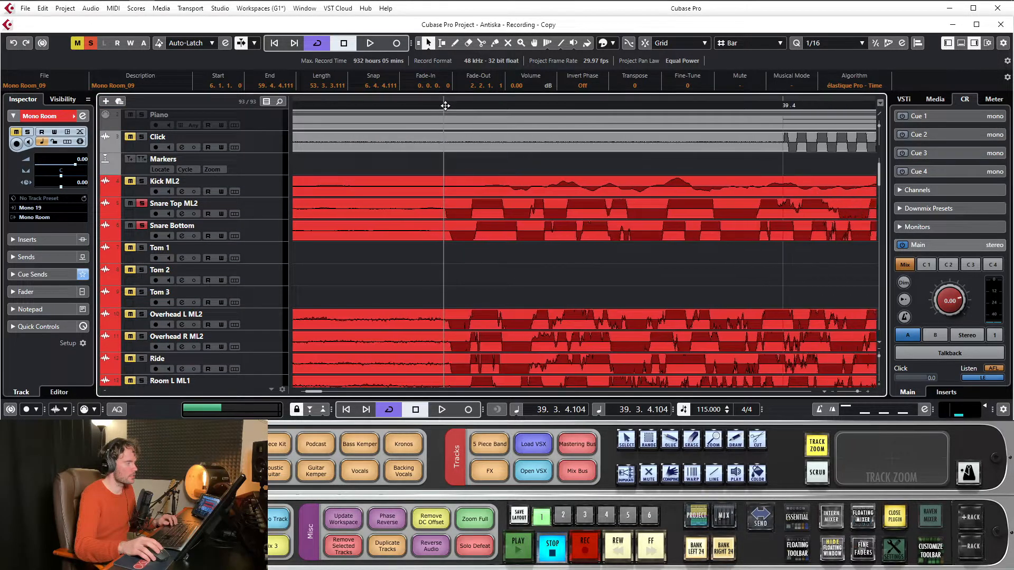
scroll(498, 229, "down", 3)
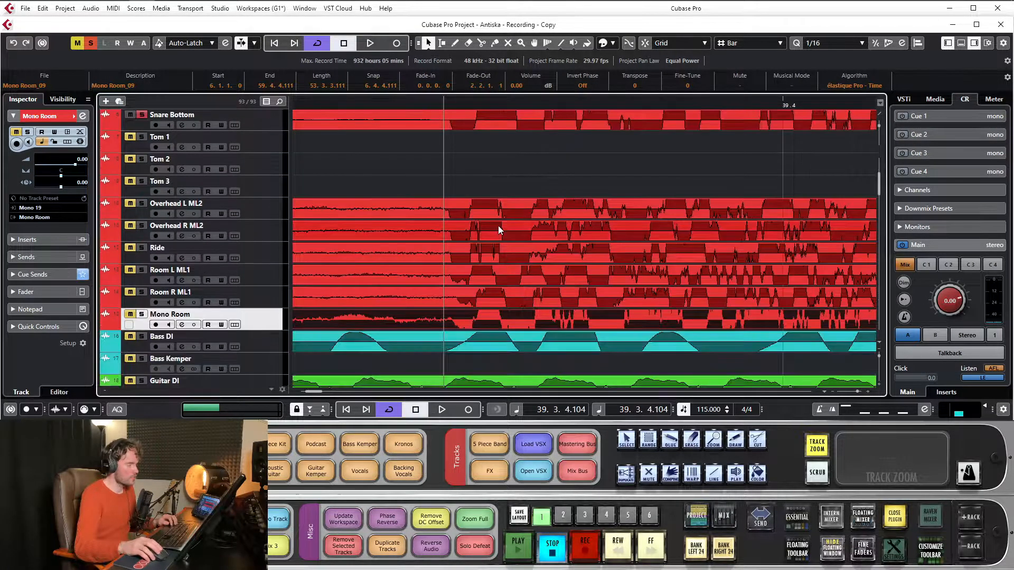
scroll(509, 224, "up", 1)
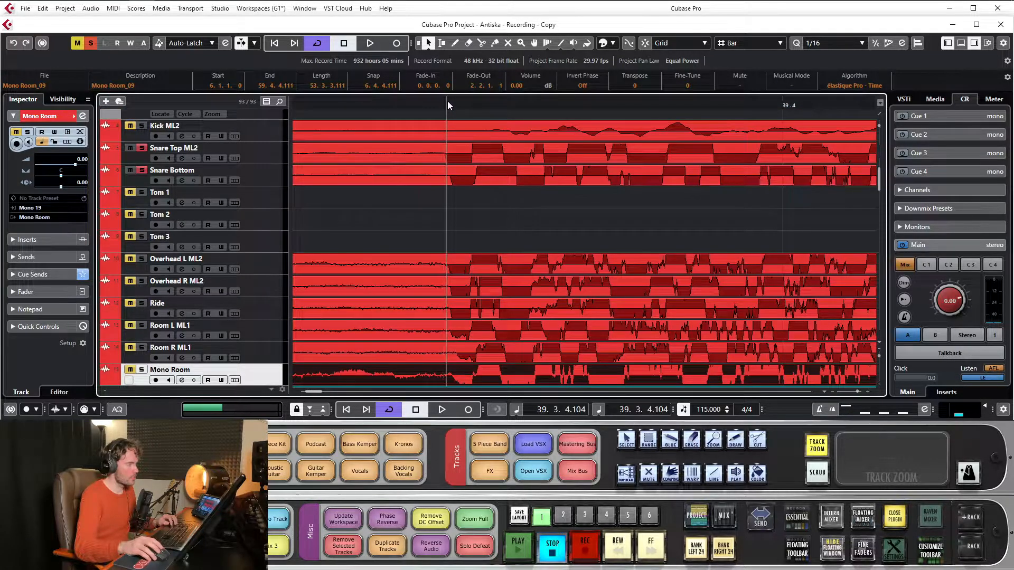
scroll(448, 101, "up", 1)
scroll(502, 217, "up", 2)
Compare the kick onset near 39.3.2.93 on Kick ML2 with its arrival on the overhead, ride and room tracks
left_click_drag(446, 101, 529, 149)
scroll(500, 218, "down", 3)
key("g")
key("g")
key("g")
scroll(543, 215, "up", 2)
left_click_drag(413, 109, 423, 142)
scroll(455, 208, "down", 2)
scroll(489, 221, "up", 2)
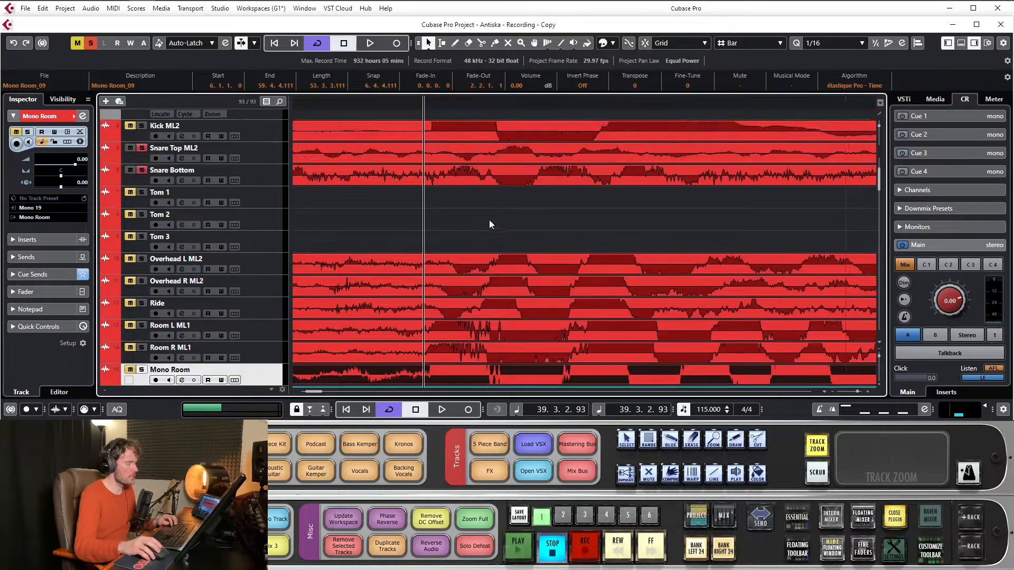
scroll(602, 207, "down", 2)
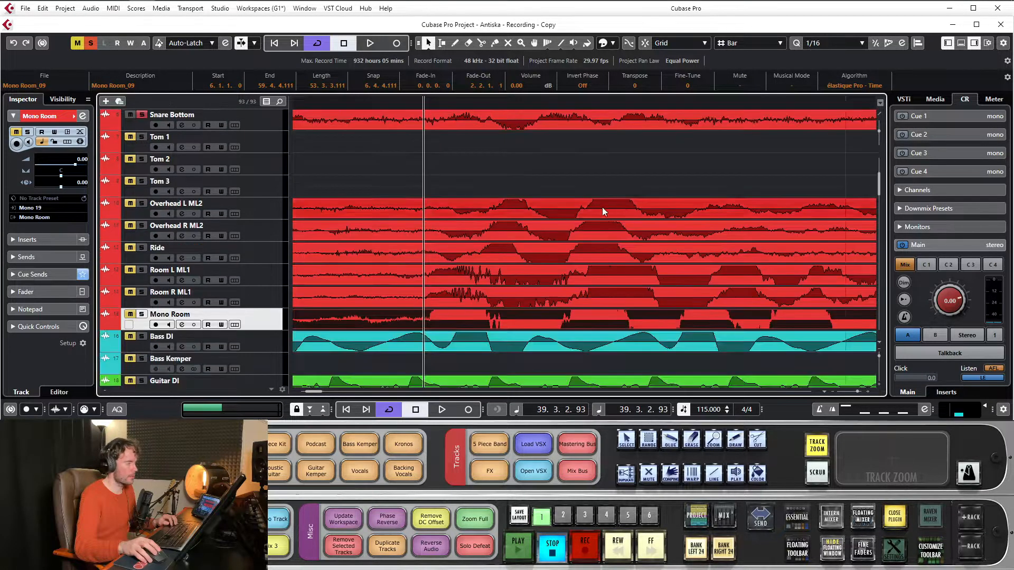
scroll(507, 280, "up", 2)
left_click(457, 207)
scroll(459, 206, "down", 2)
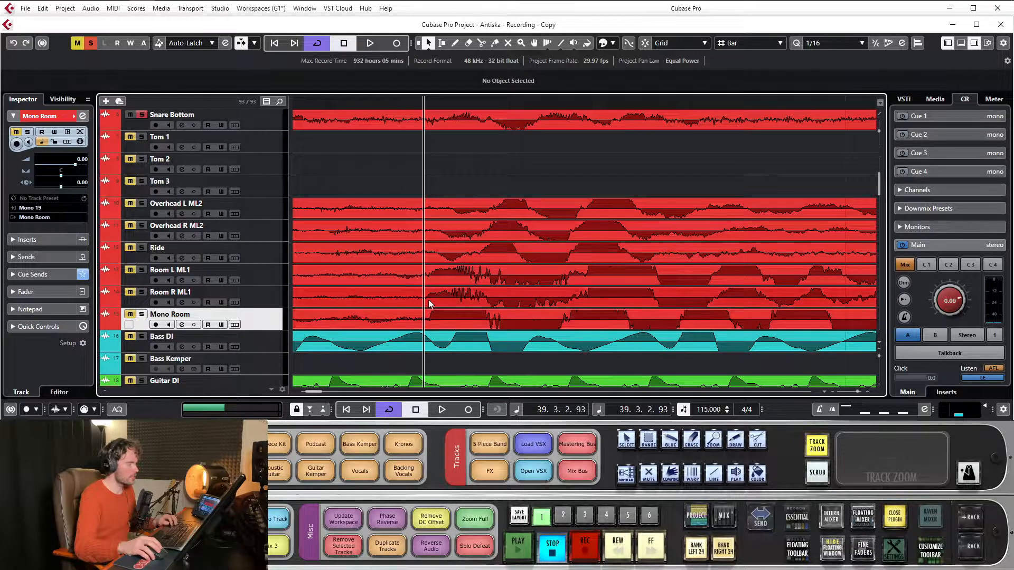
left_click(268, 303)
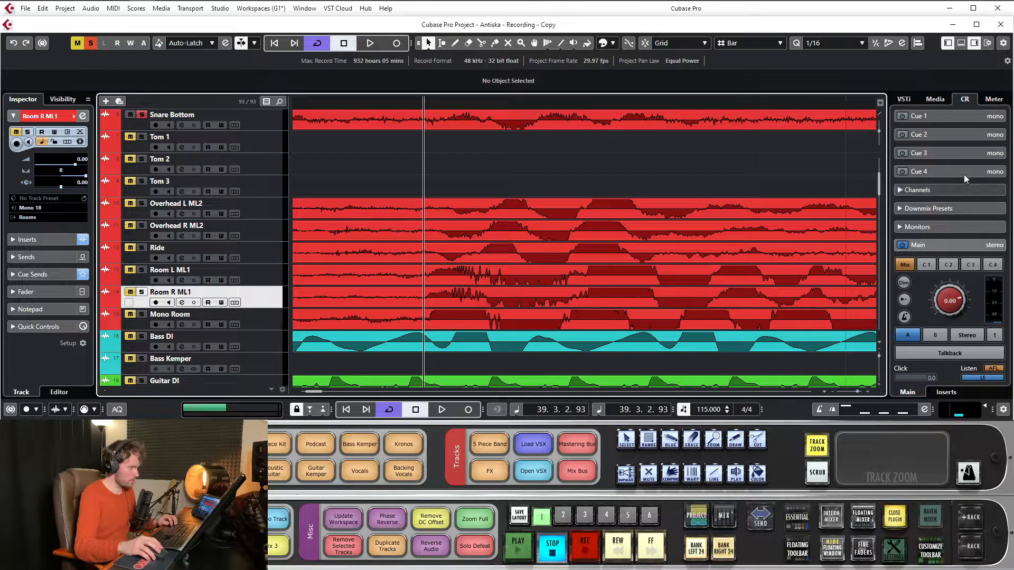
Shift all Kick ML2 events slightly earlier so the kick onset lines up with the room mics at 39.3.2.93
scroll(445, 174, "up", 3)
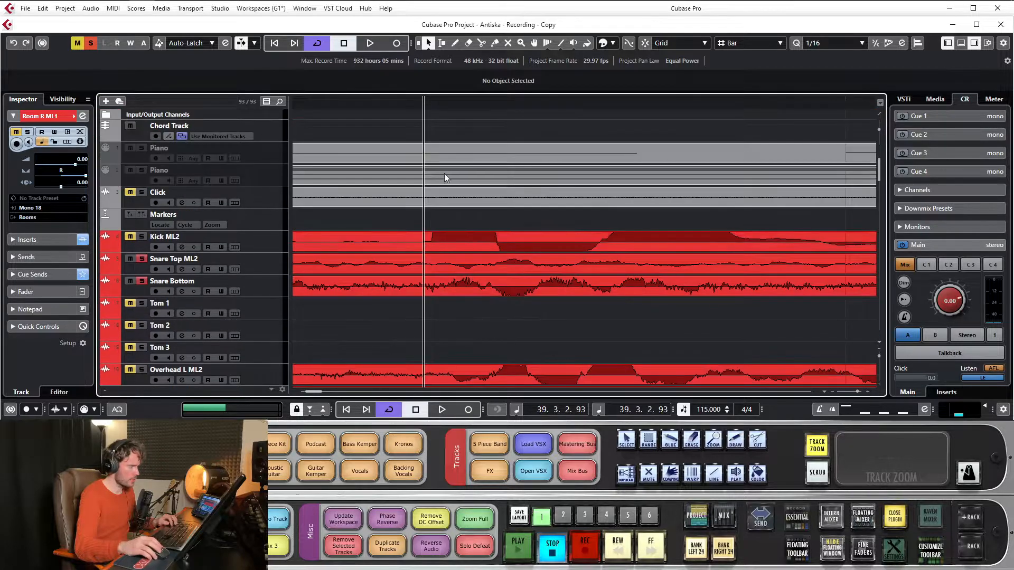
scroll(401, 238, "down", 2)
left_click(264, 187)
right_click(262, 185)
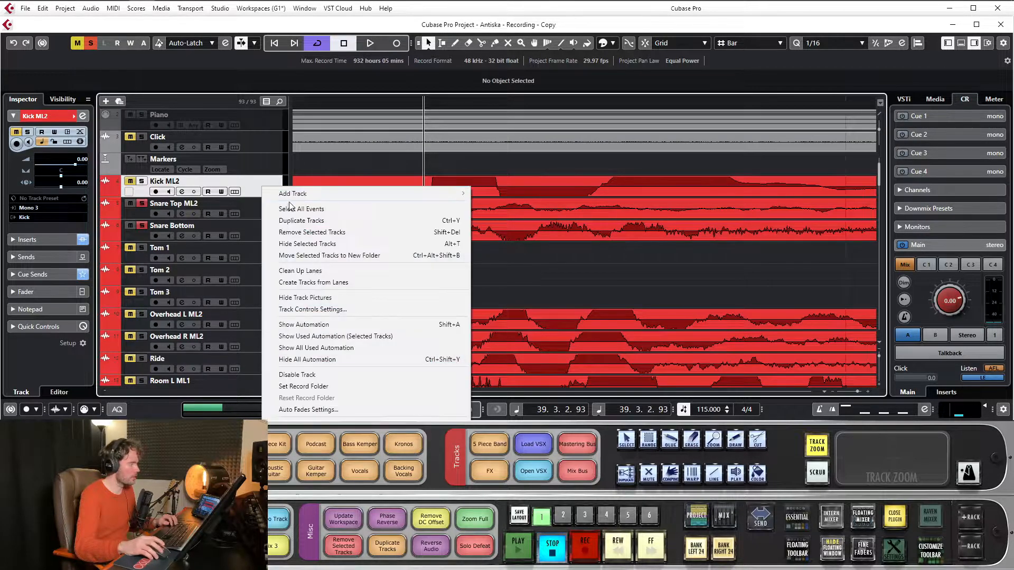
left_click(299, 209)
left_click_drag(485, 183, 479, 183)
scroll(497, 221, "down", 3)
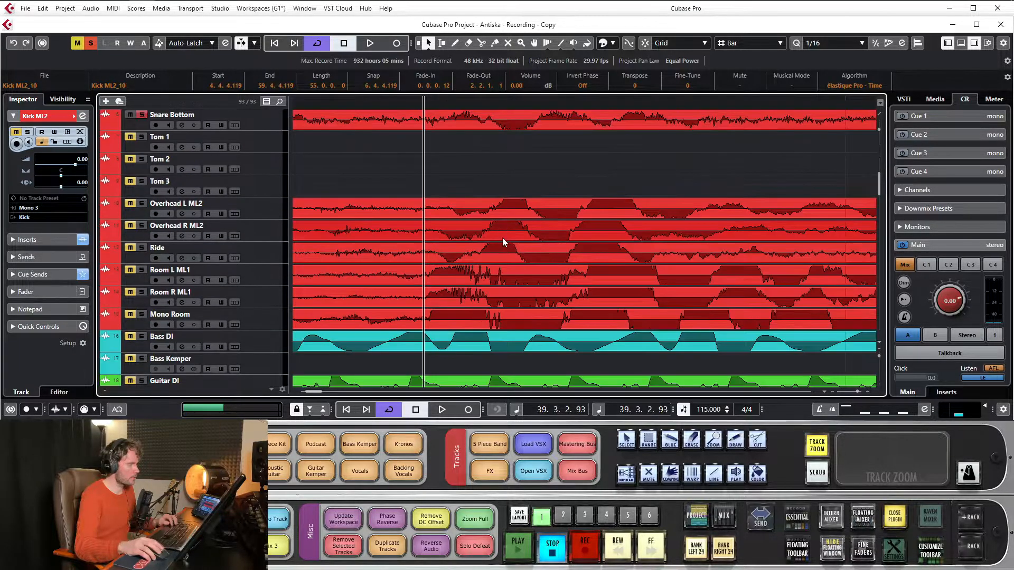
scroll(232, 188, "up", 2)
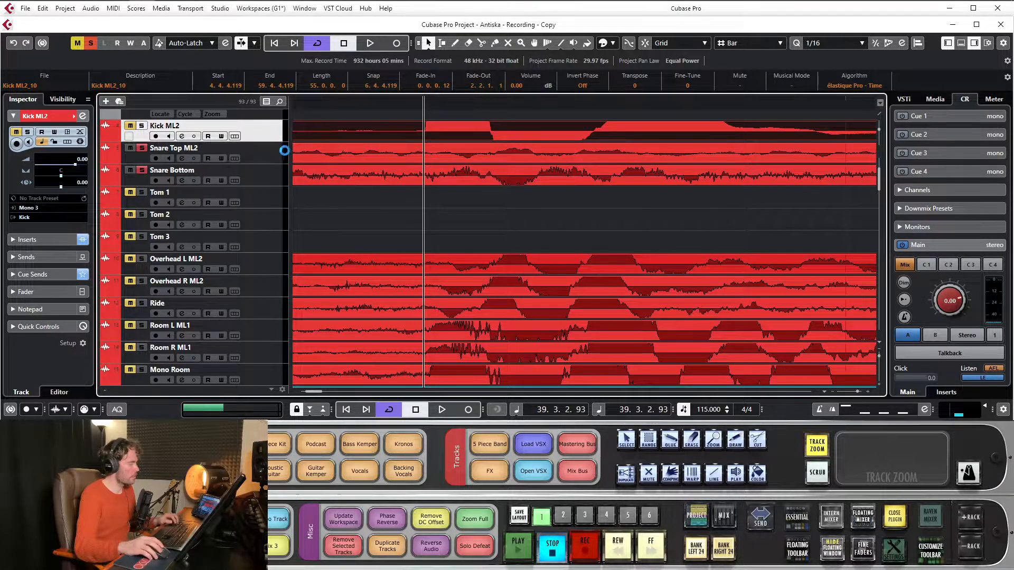
Solo all drum tracks from Kick ML2 through Mono Room
scroll(376, 259, "down", 5)
left_click(268, 216, "shift")
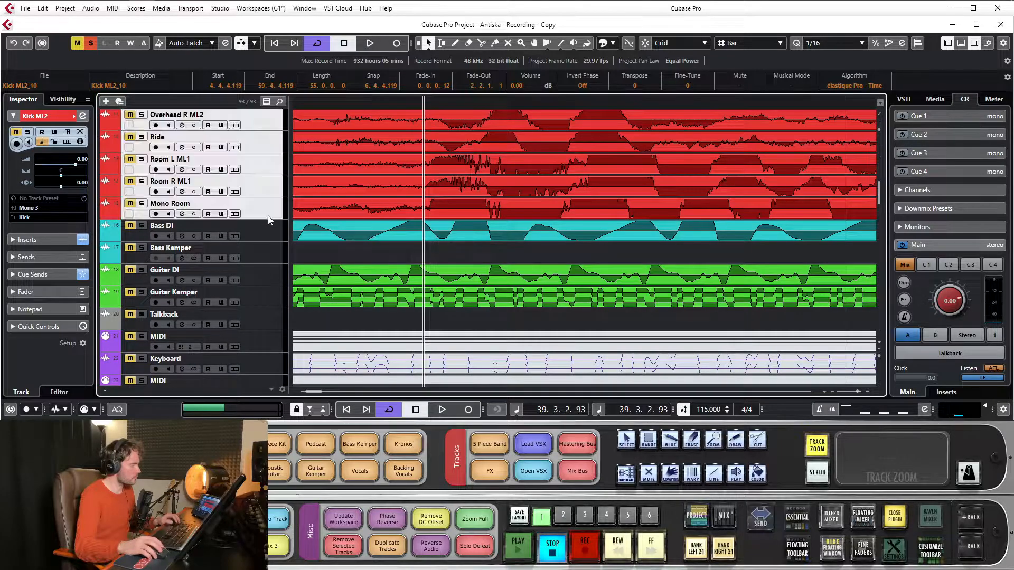
scroll(268, 219, "up", 5)
key("s")
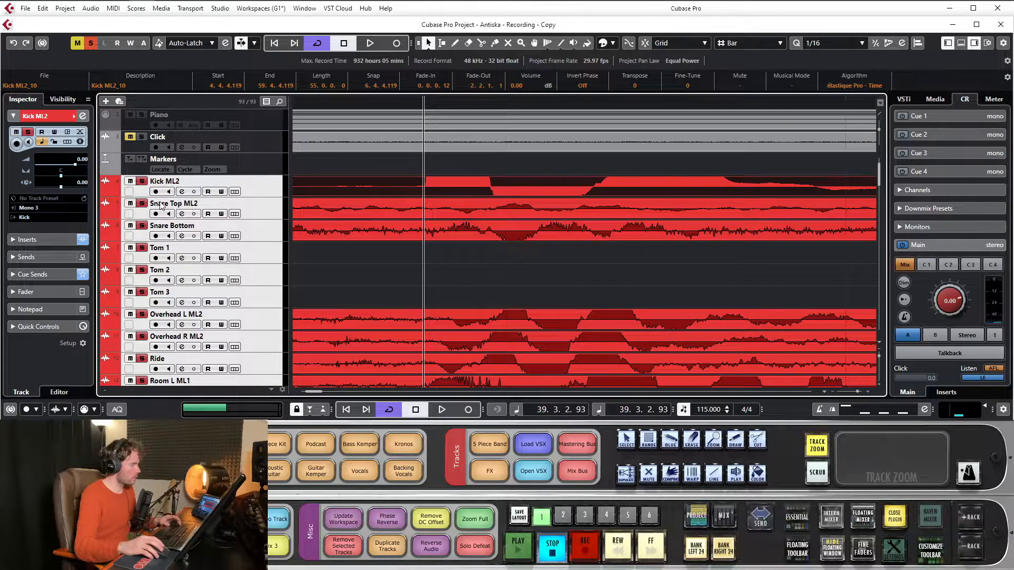
Roll back moves 11 to 18 in the Edit History, undoing the time alignment of the overhead, ride, room and kick tracks
scroll(506, 202, "down", 1)
left_click_drag(438, 101, 210, 81)
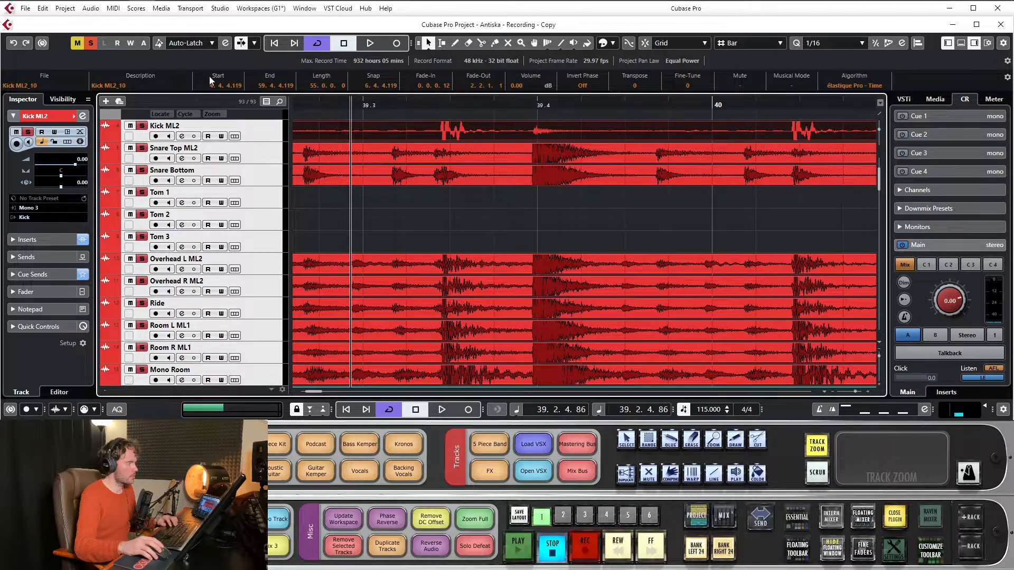
left_click(42, 8)
left_click(75, 43)
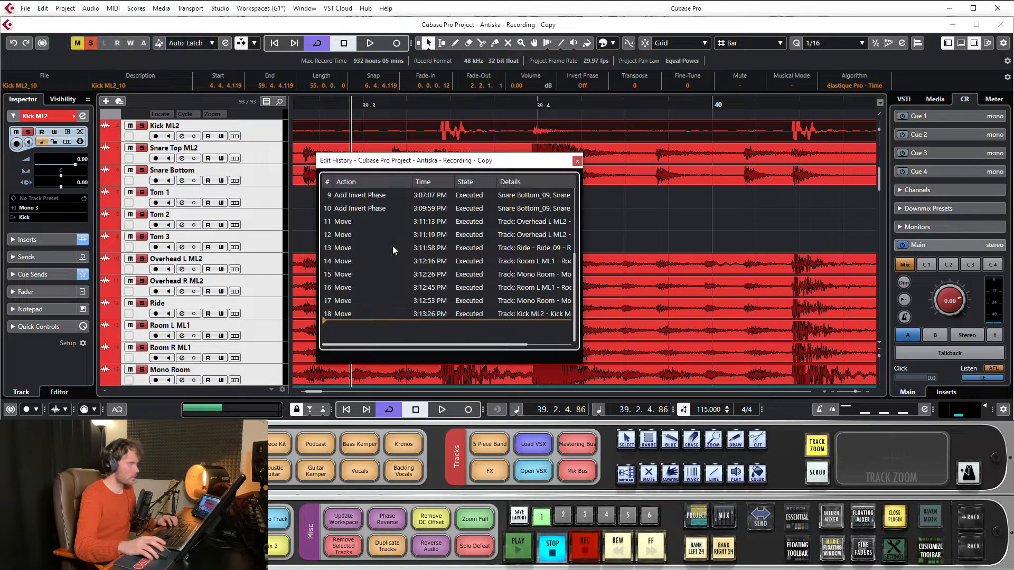
left_click(375, 222)
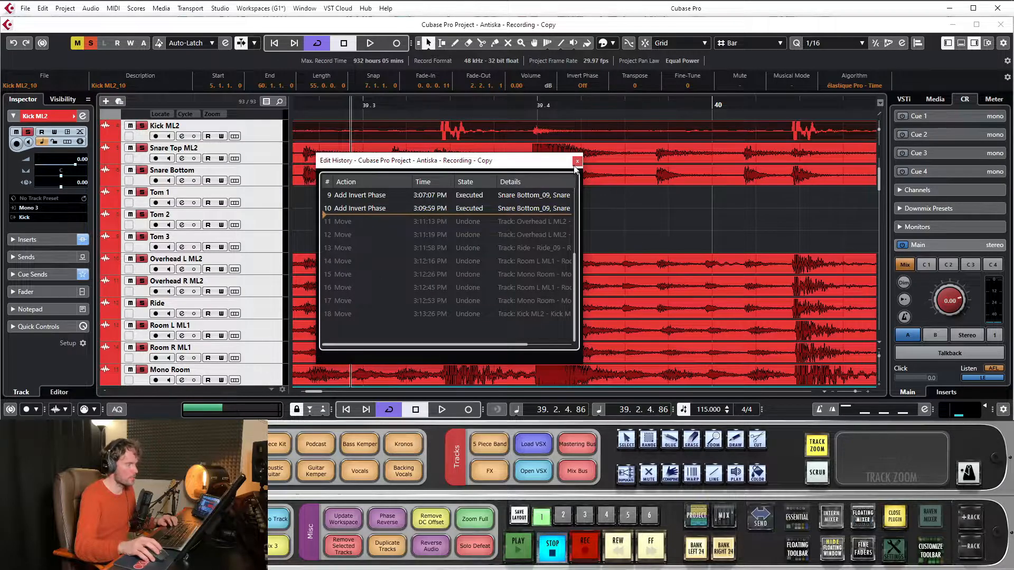
Play the soloed drums from bar 83, restoring moves 11 to 18 partway through to compare the unaligned and aligned timing
left_click_drag(524, 166, 538, 182)
left_click_drag(408, 107, 406, 58)
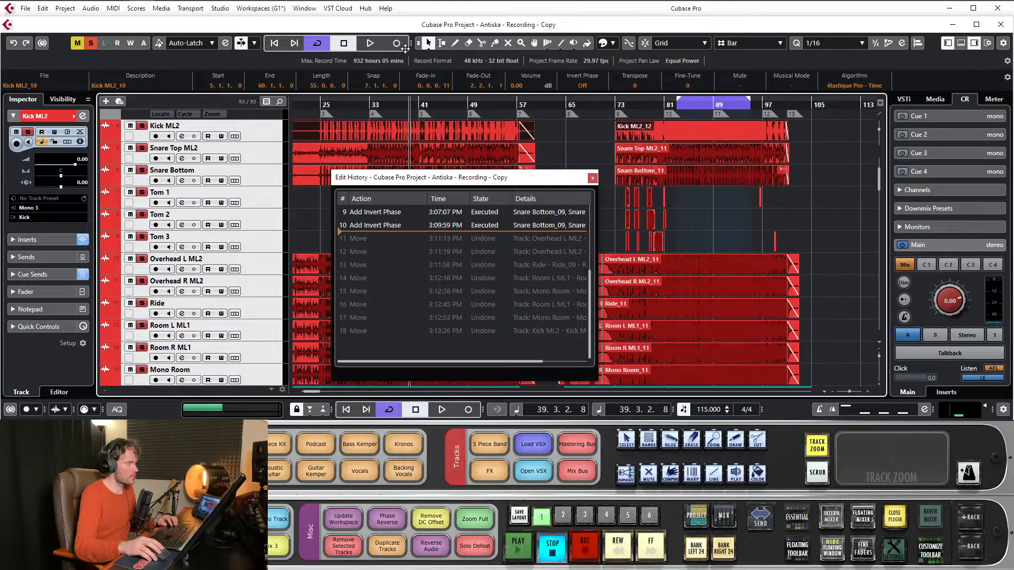
left_click_drag(674, 100, 612, 108)
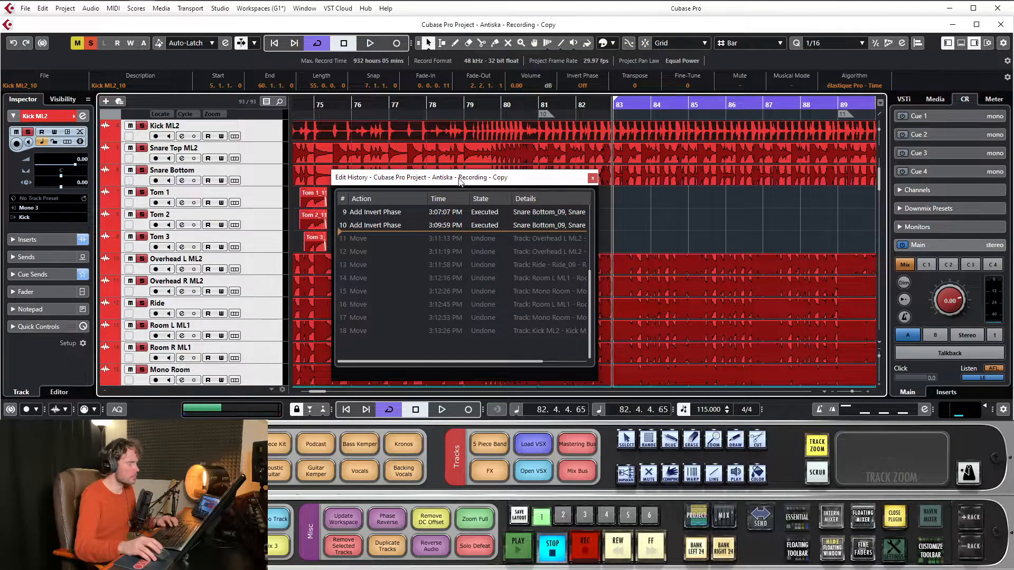
left_click_drag(460, 181, 445, 151)
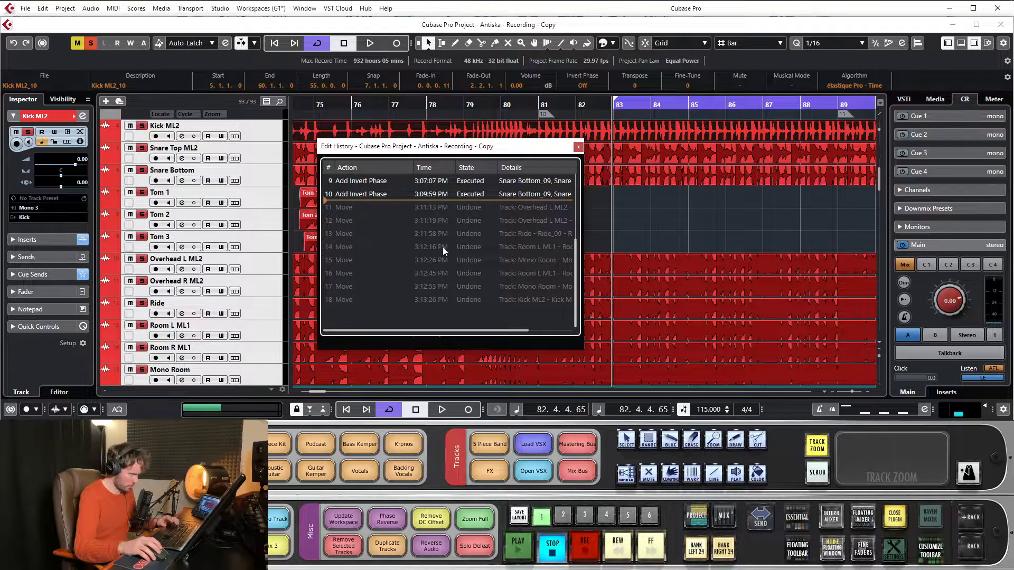
key("space")
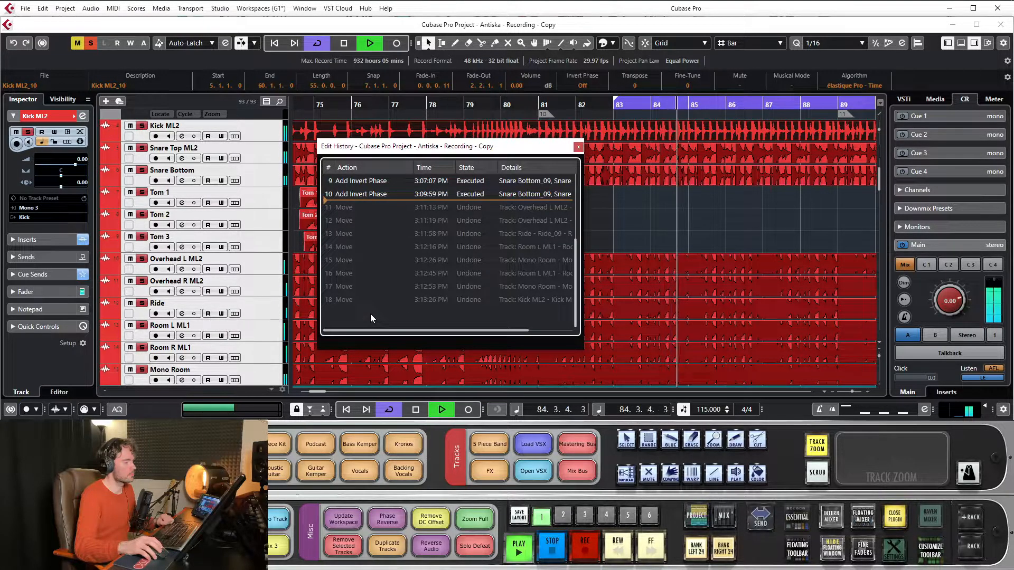
left_click(397, 316)
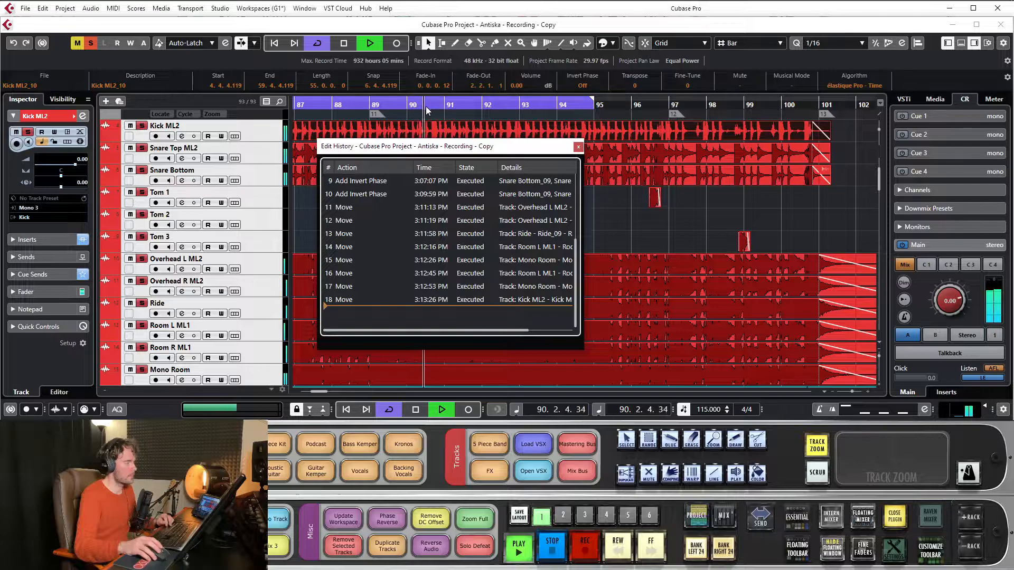
key("space")
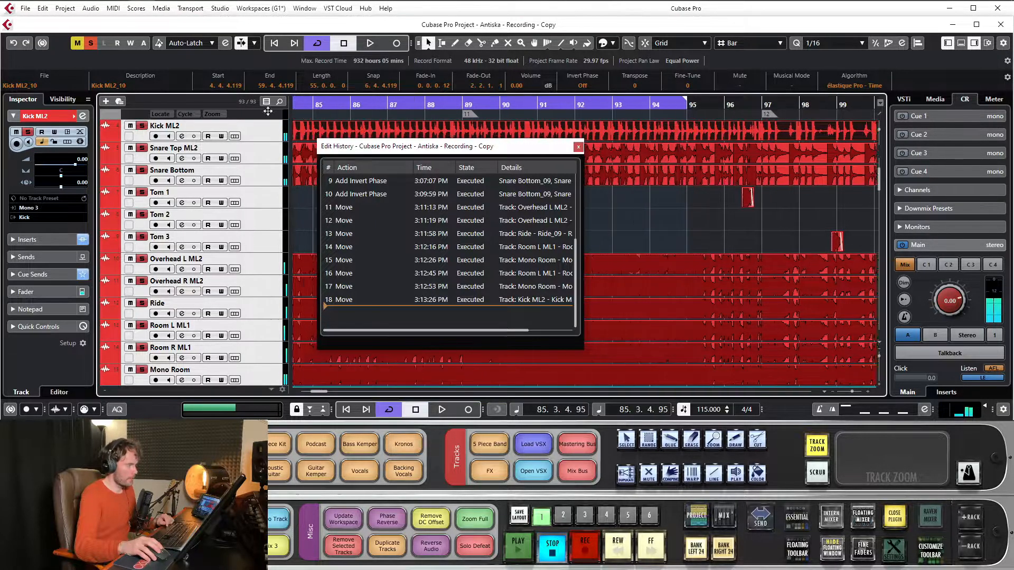
Shorten the cycle range to bars 83 to 89, place the playhead at bar 83 and deselect all events
left_click_drag(423, 125, 388, 127)
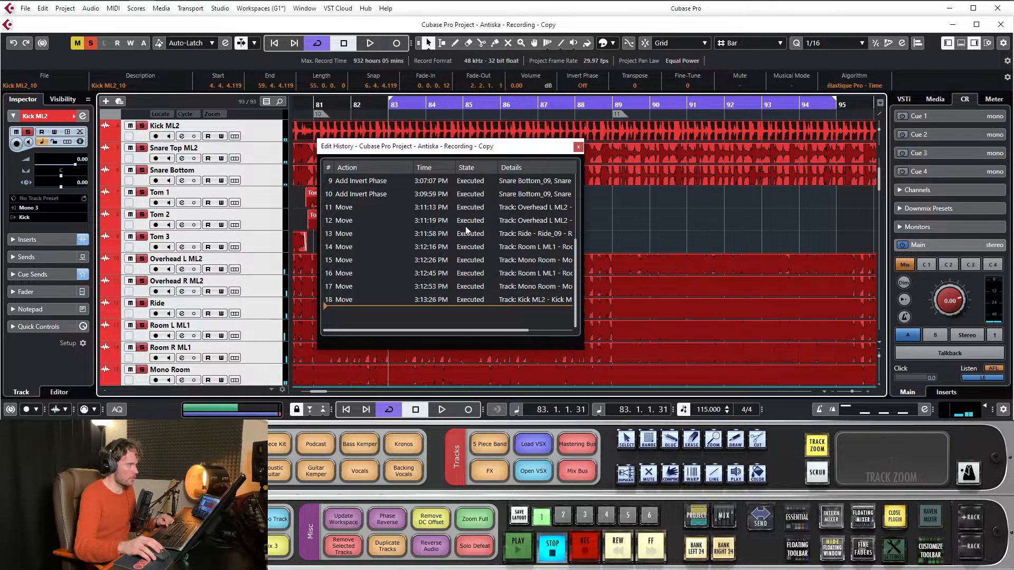
left_click_drag(834, 101, 611, 103)
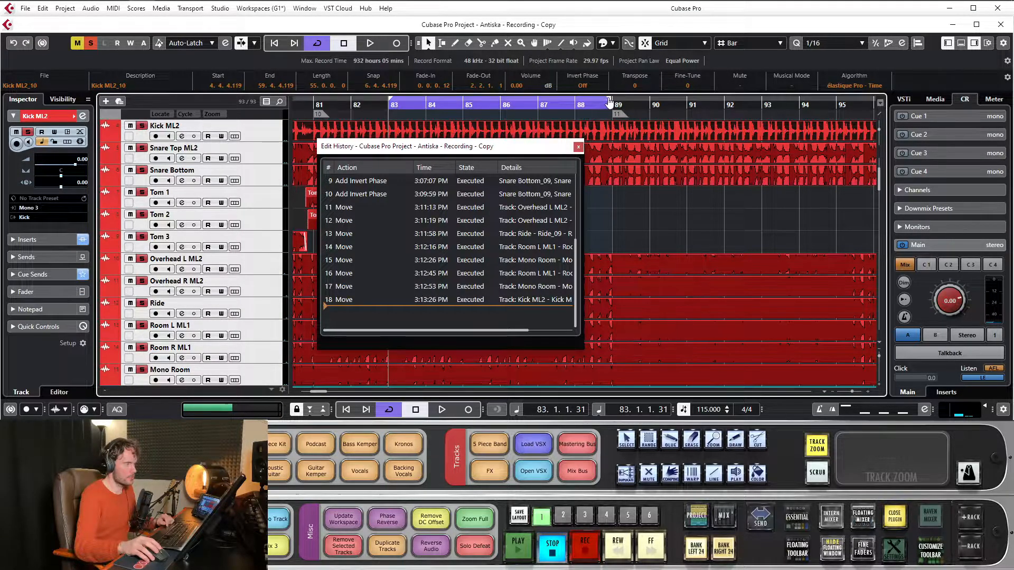
left_click(386, 100)
key("KP_1")
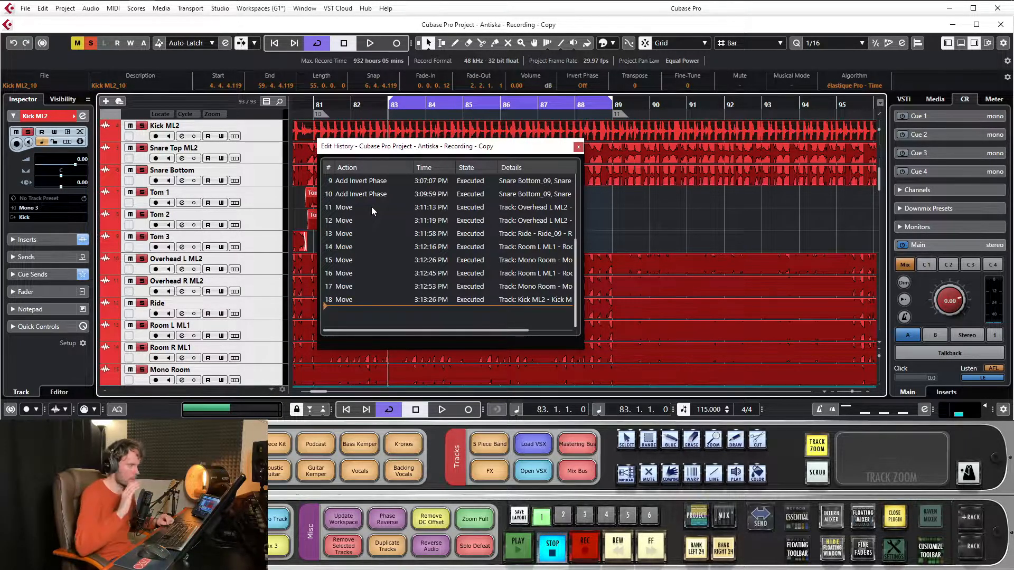
left_click(627, 219)
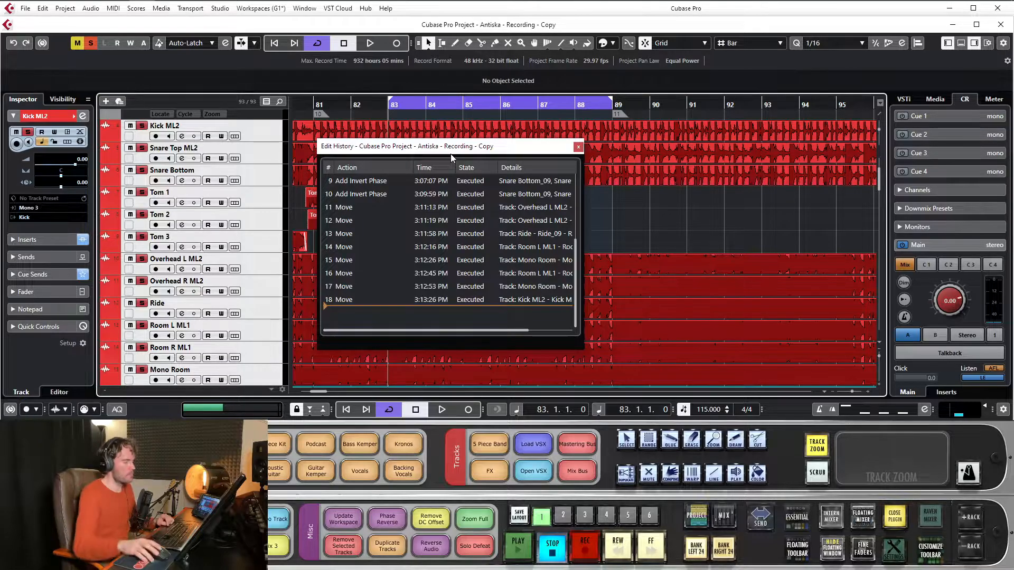
Switch moves 11 to 18 off and on repeatedly in the Edit History, leaving them undone
left_click(371, 209)
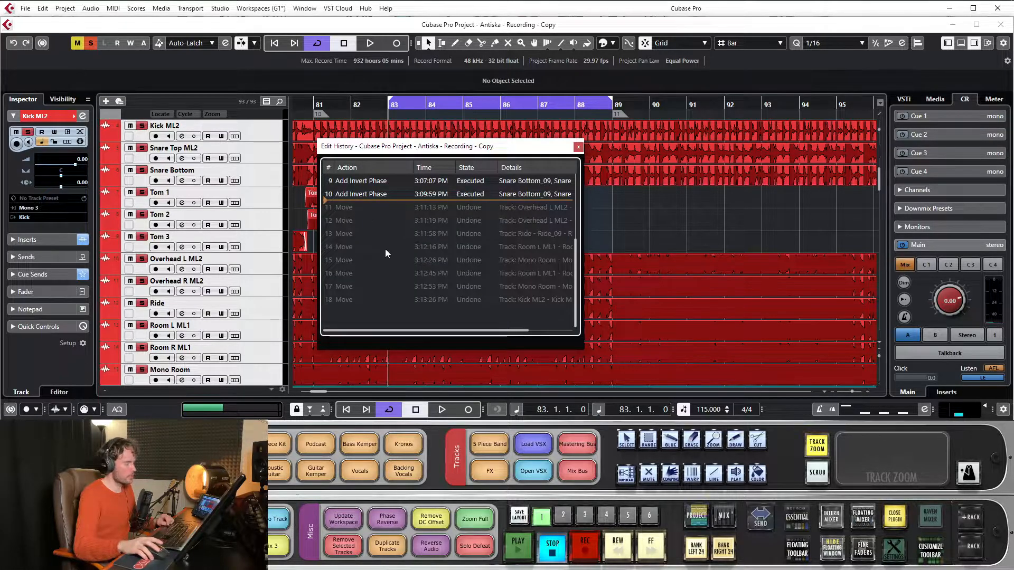
left_click(357, 312)
left_click(352, 208)
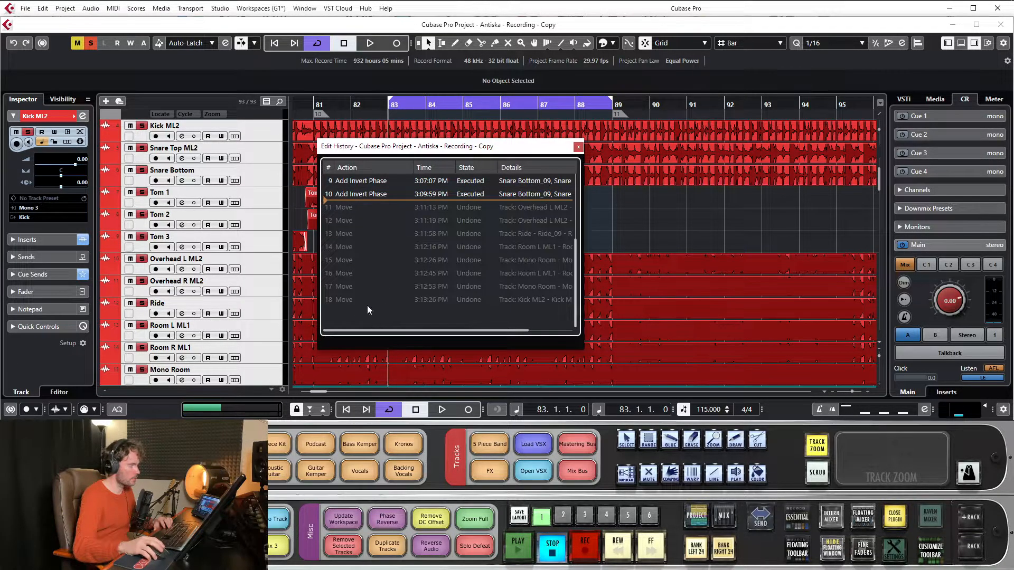
left_click(349, 304)
left_click(353, 207)
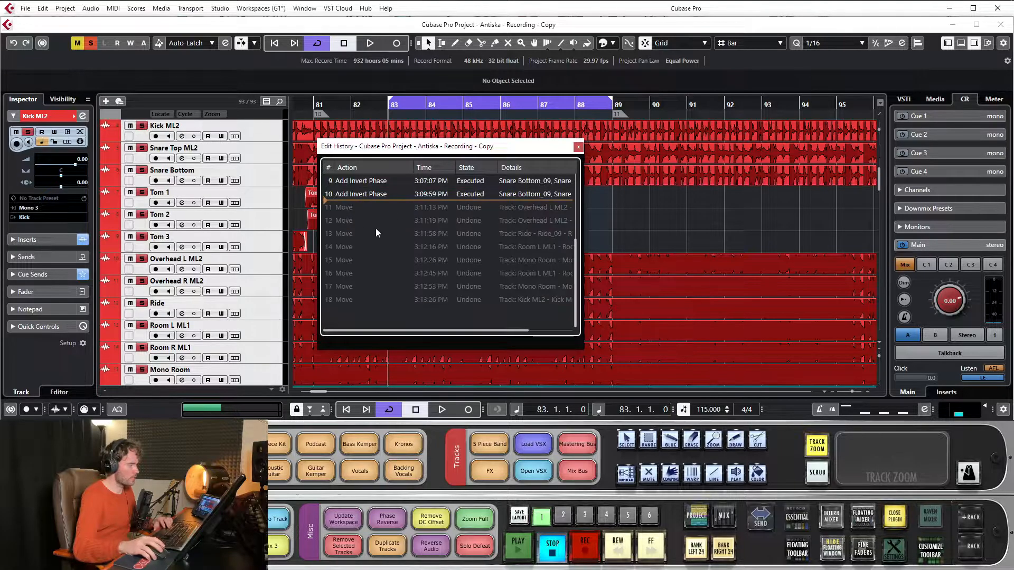
left_click(336, 310)
left_click(347, 207)
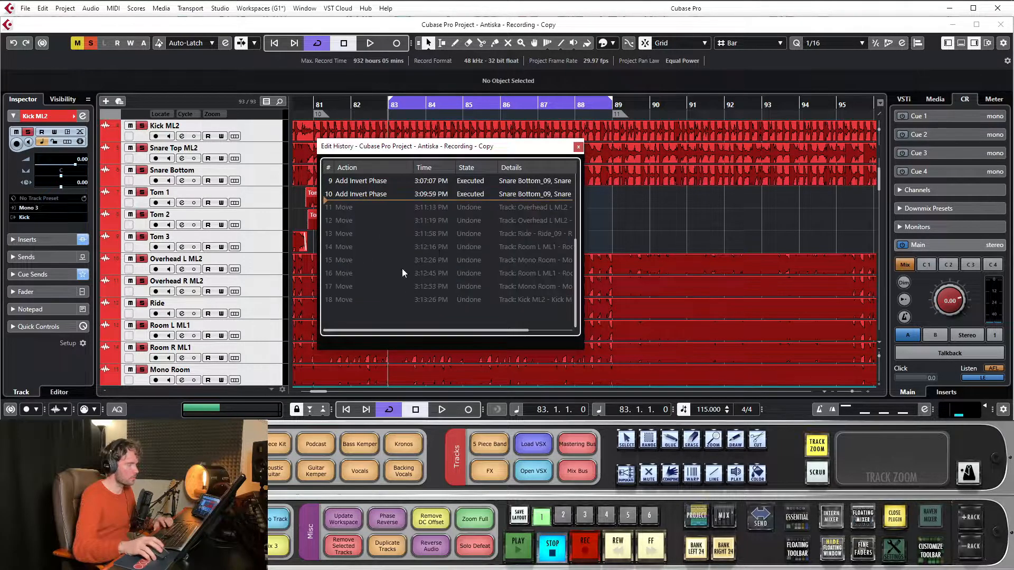
Loop bars 83 to 89 while toggling moves 11 to 18 to compare the drums, leave the moves restored and close the Edit History
key("space")
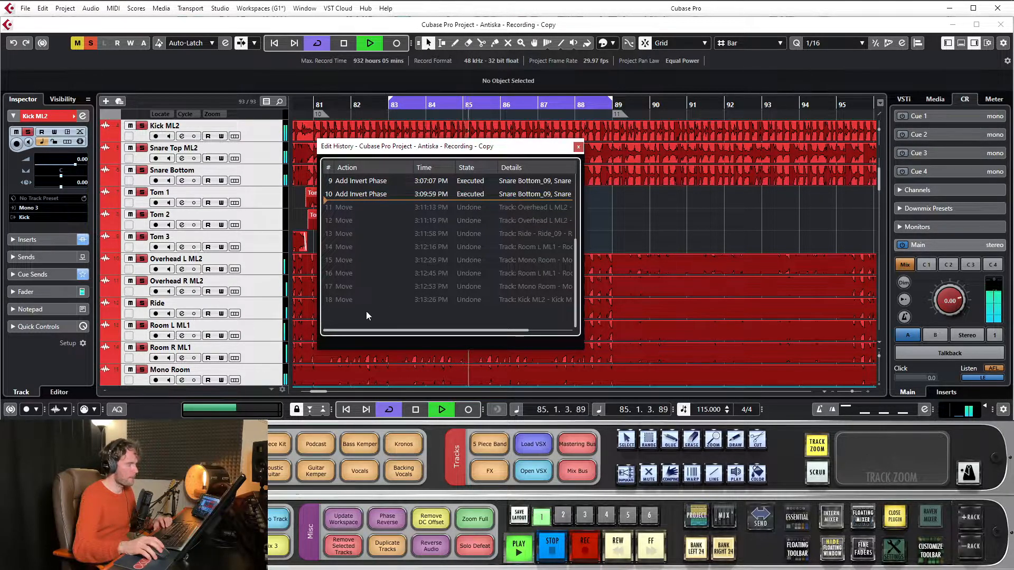
left_click(342, 314)
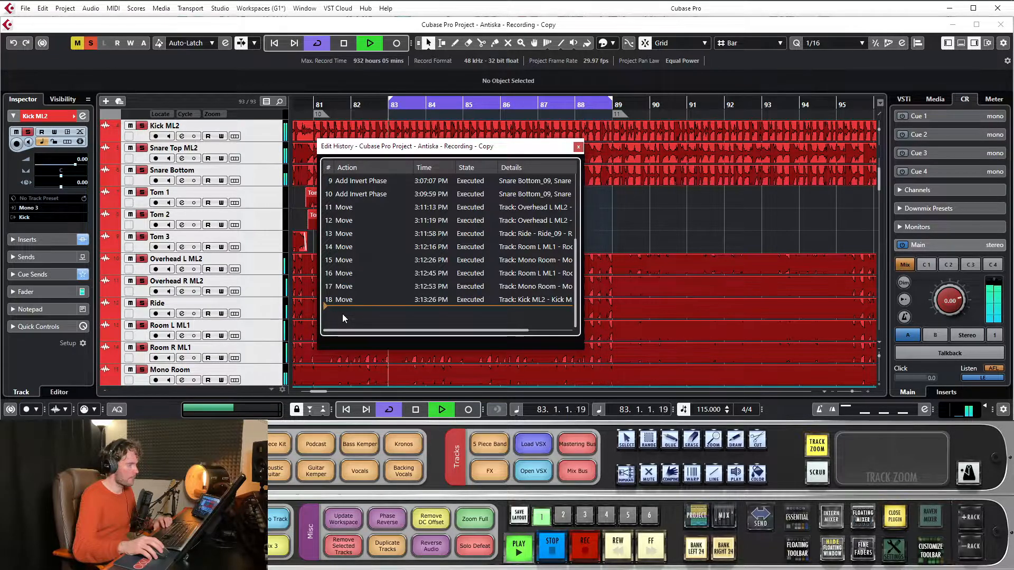
left_click(354, 207)
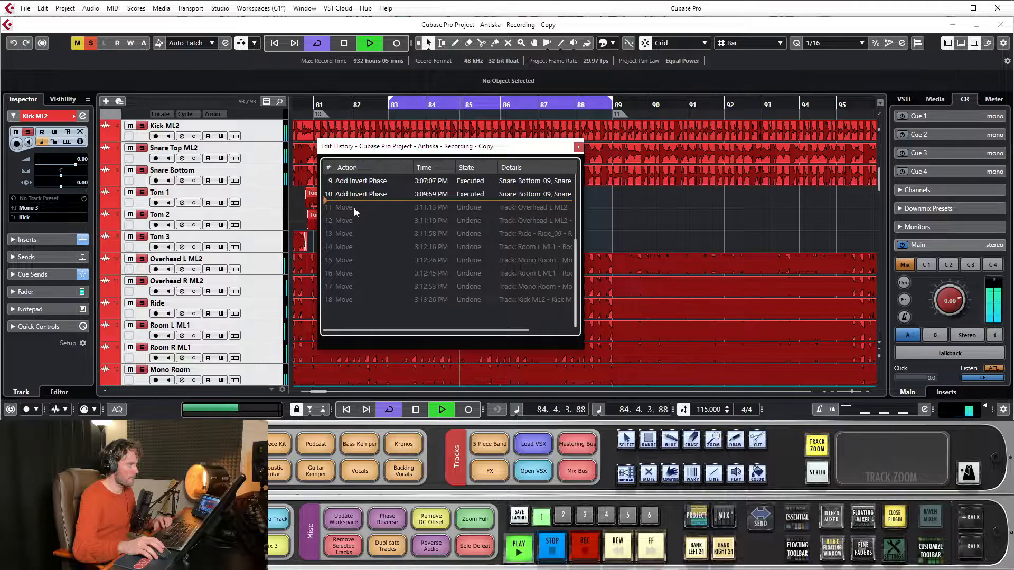
left_click(346, 312)
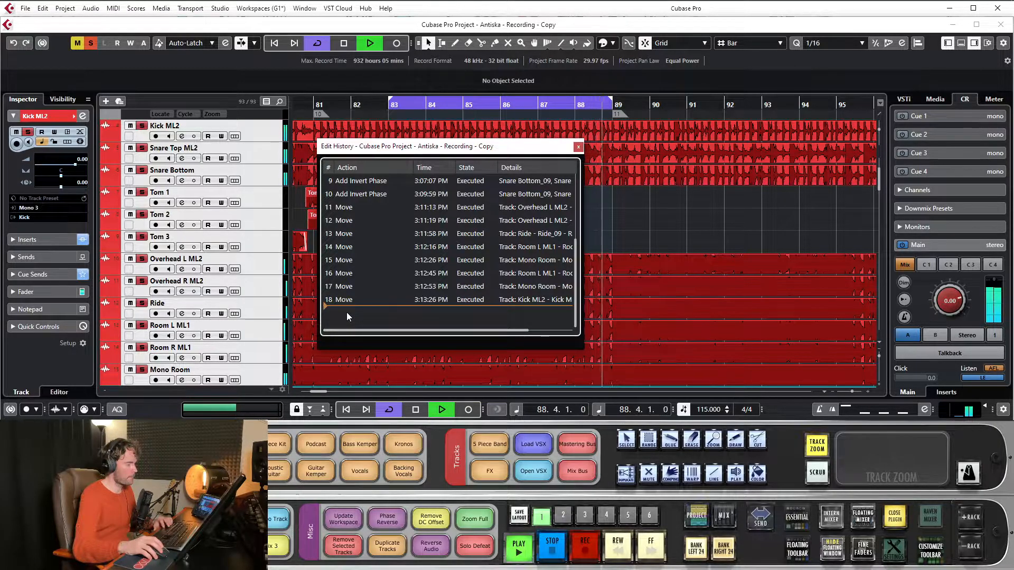
key("space")
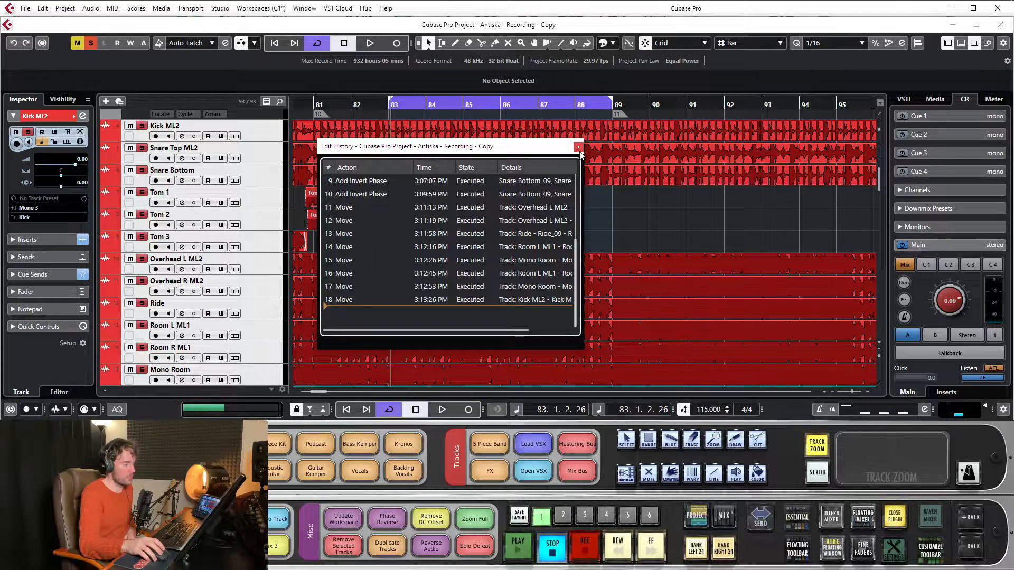
left_click_drag(550, 147, 572, 148)
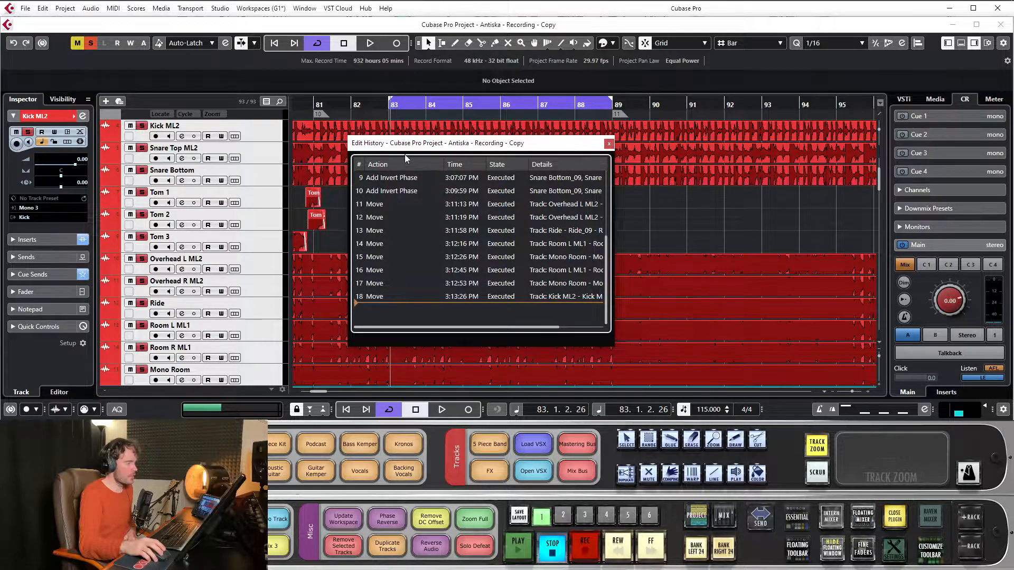
left_click_drag(404, 144, 474, 142)
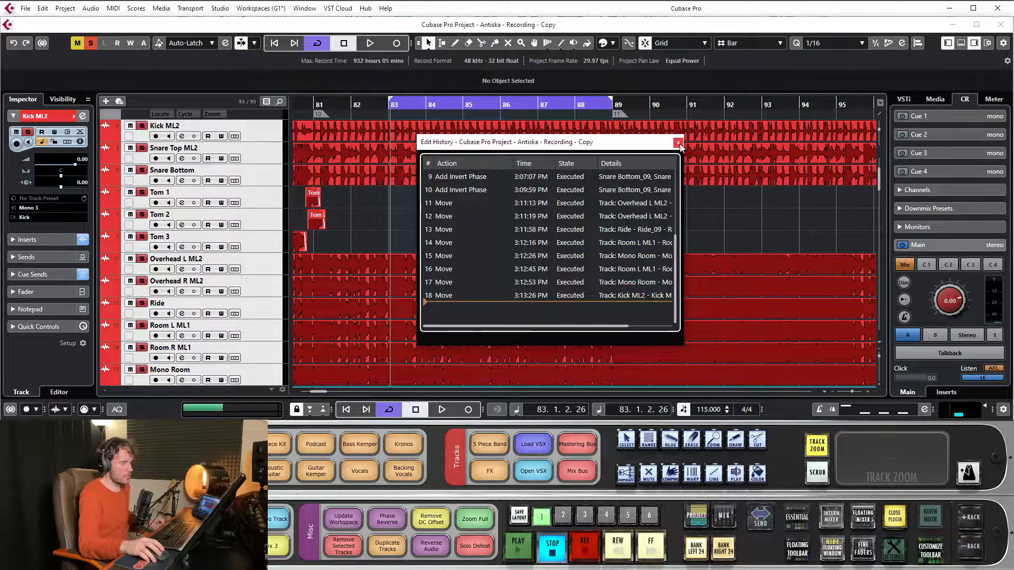
left_click_drag(353, 105, 418, 122)
left_click(678, 143)
Compare the Tom 1 onset near 40.4.1.75 with its arrival on the overhead, ride and room tracks
left_click_drag(569, 106, 498, 197)
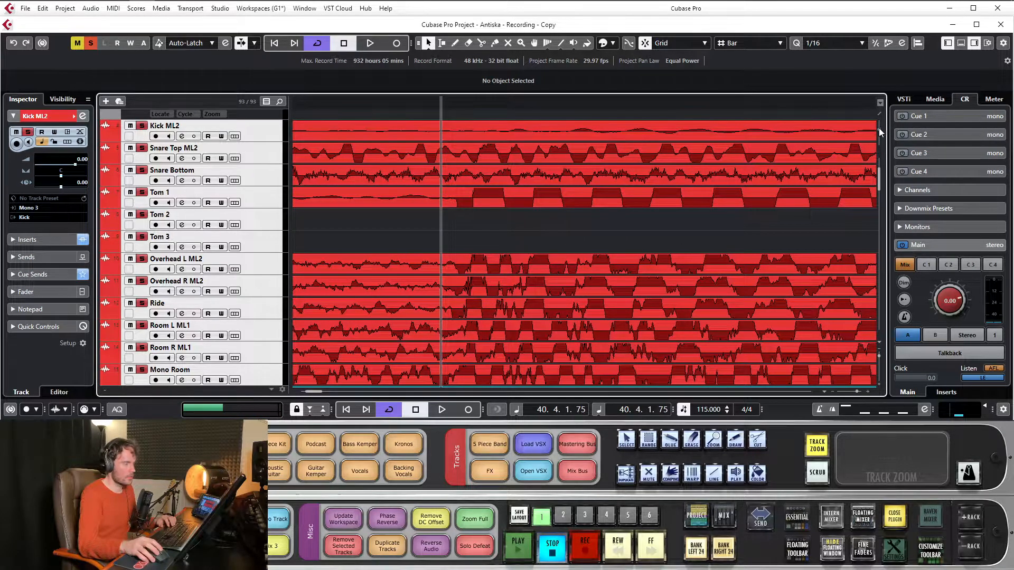
scroll(695, 182, "down", 2)
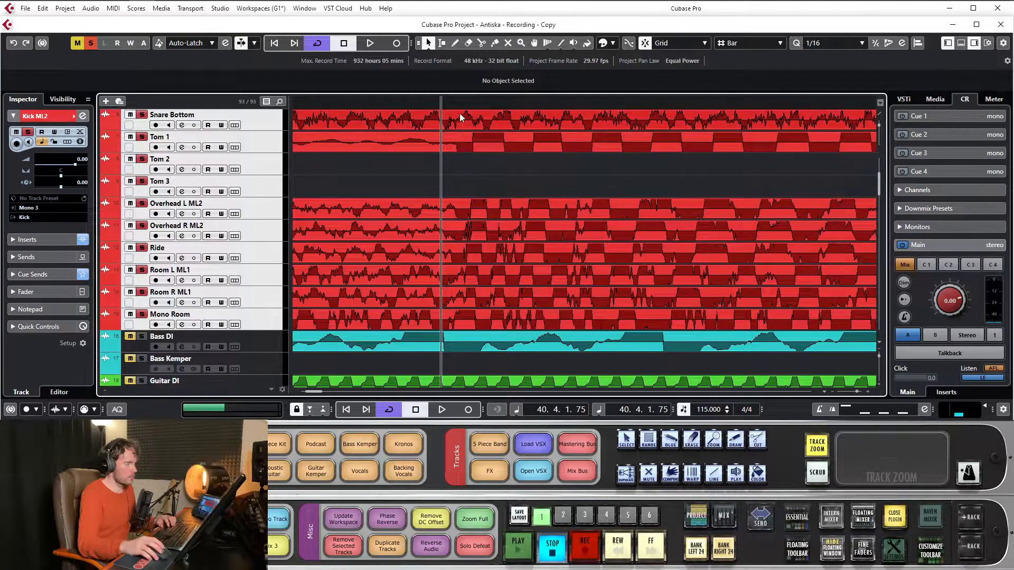
mouse_move(413, 99)
left_mouse_down()
mouse_move(453, 106)
mouse_move(412, 106)
left_mouse_up()
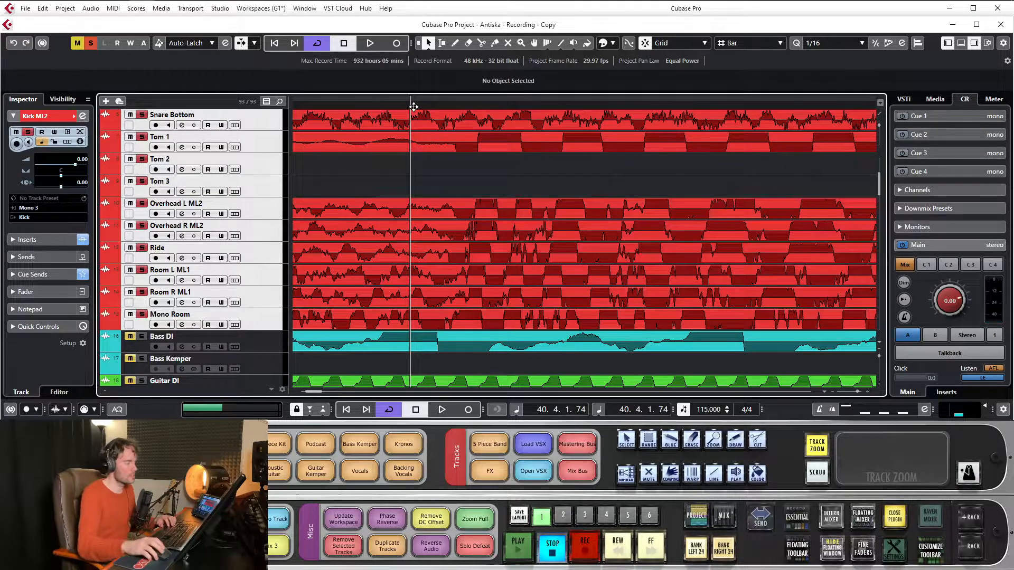
Shift all Tom 1, Tom 2 and Tom 3 events slightly earlier so the Tom 1 onset lines up with the overheads near 40.2.4.89
scroll(485, 197, "up", 2)
left_click(260, 196)
left_click(261, 244, "shift")
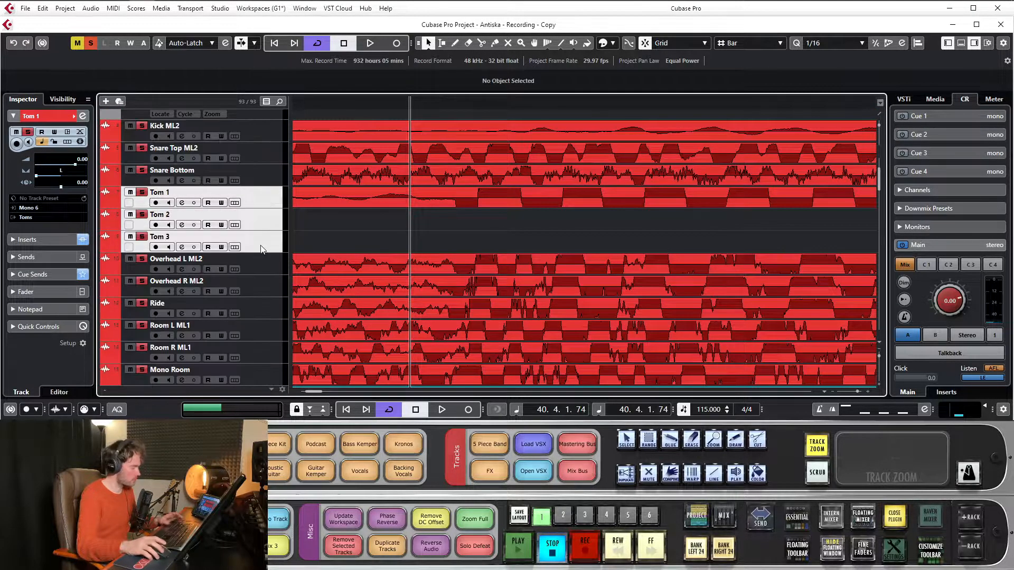
right_click(259, 204)
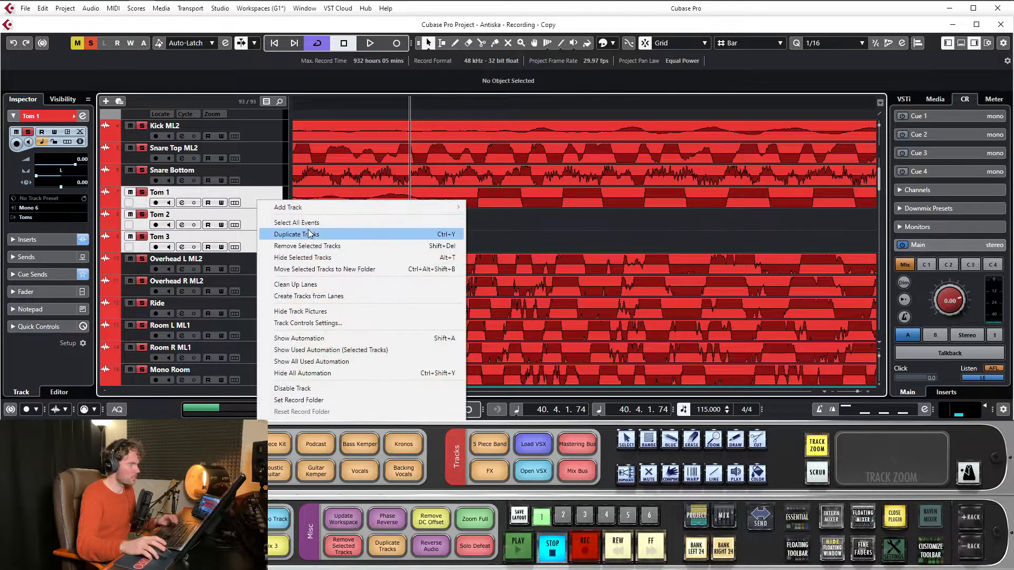
left_click(285, 219)
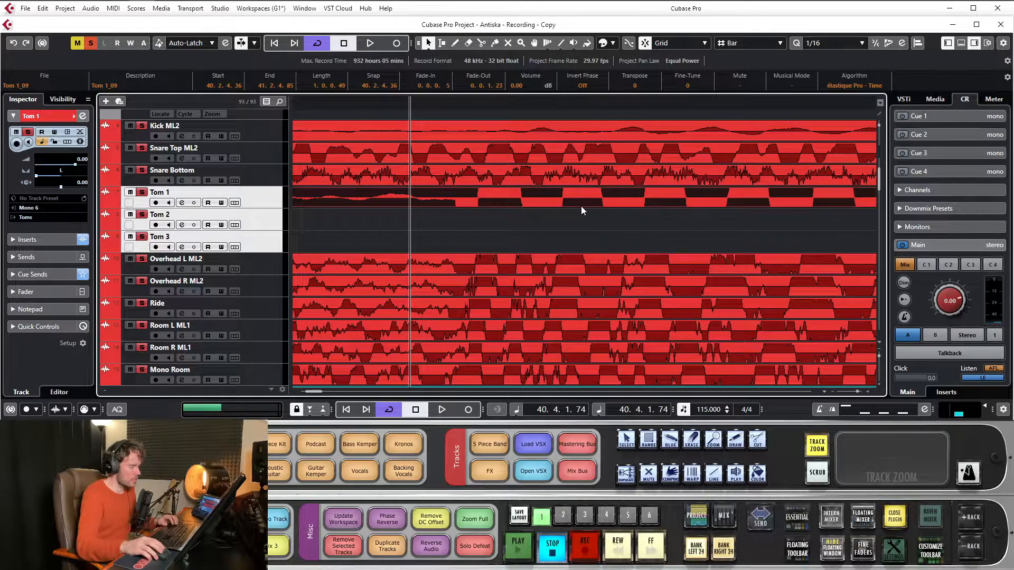
scroll(581, 207, "down", 1)
mouse_move(485, 100)
left_mouse_down()
mouse_move(487, 37)
mouse_move(417, 94)
mouse_move(446, 107)
mouse_move(479, 103)
mouse_move(470, 100)
left_mouse_up()
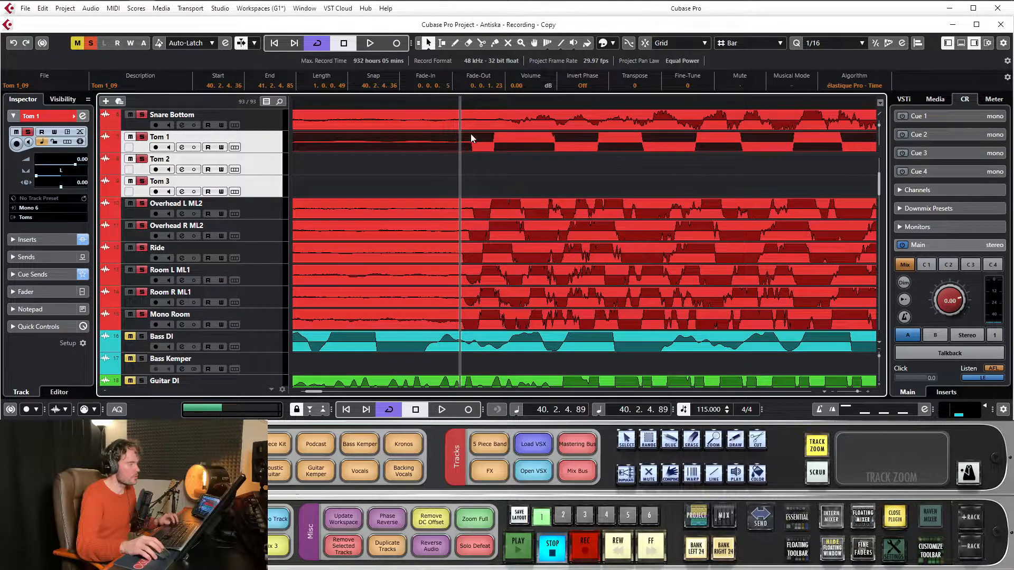
right_click(259, 142)
left_click(358, 166)
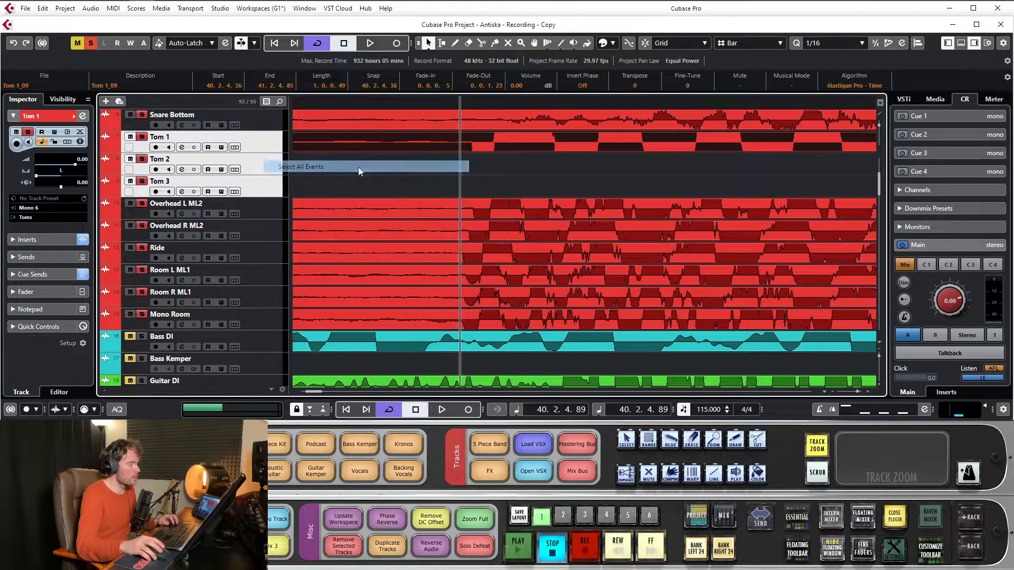
left_click_drag(518, 146, 461, 143)
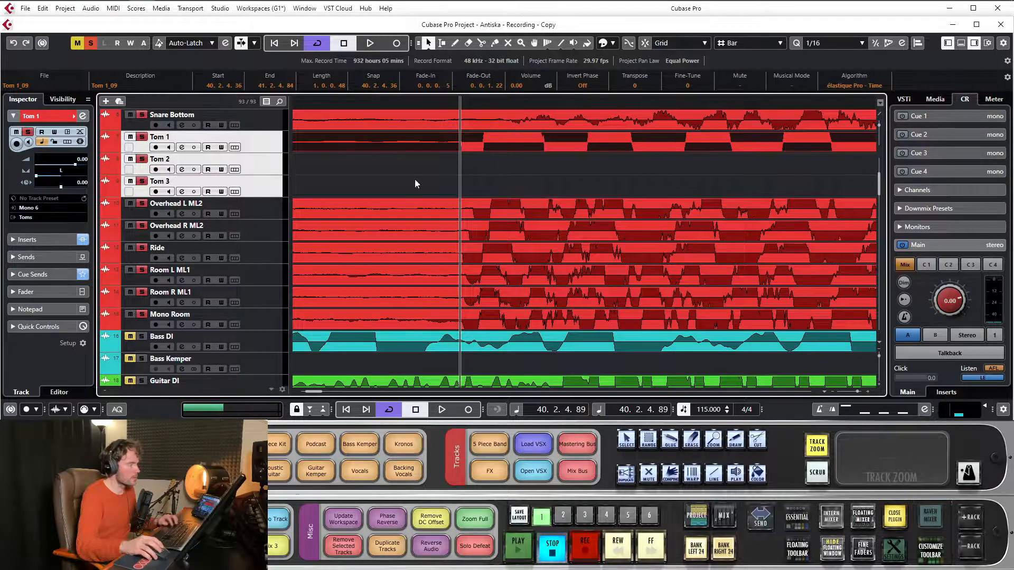
Play the soloed drums over the cycle range from bar 40 to bar 42 to audition the shifted tom fill
left_click_drag(470, 105, 573, 101)
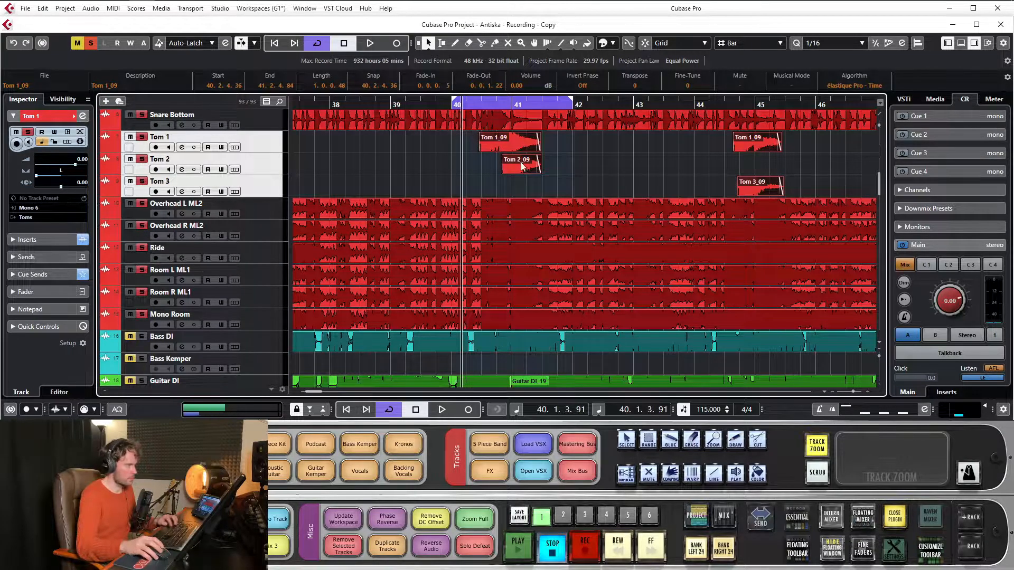
key("space")
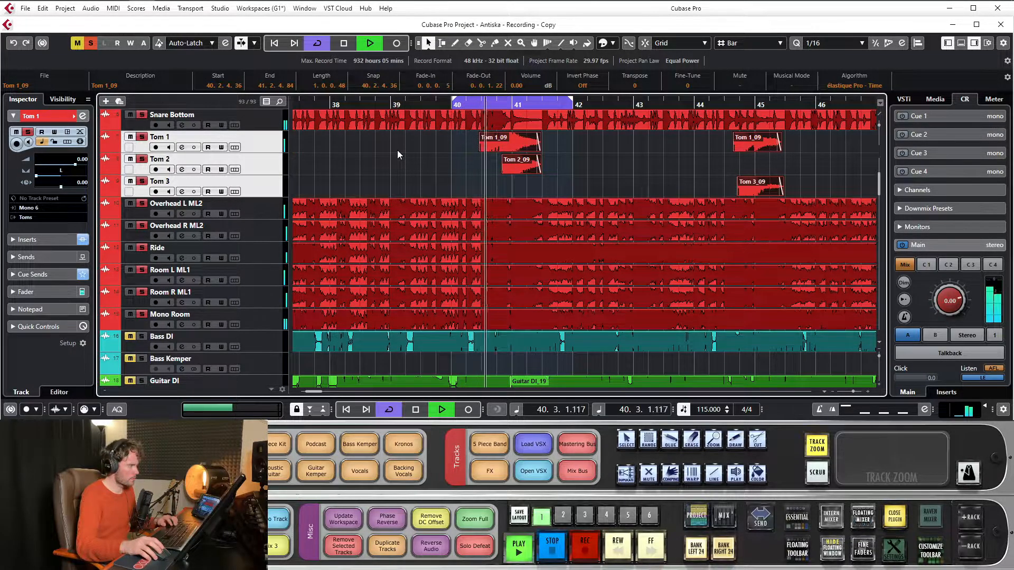
Compare the looping tom fill with moves 19 and 20 undone and reapplied in the Edit History, leave them restored, stop playback and close the history
left_click(43, 8)
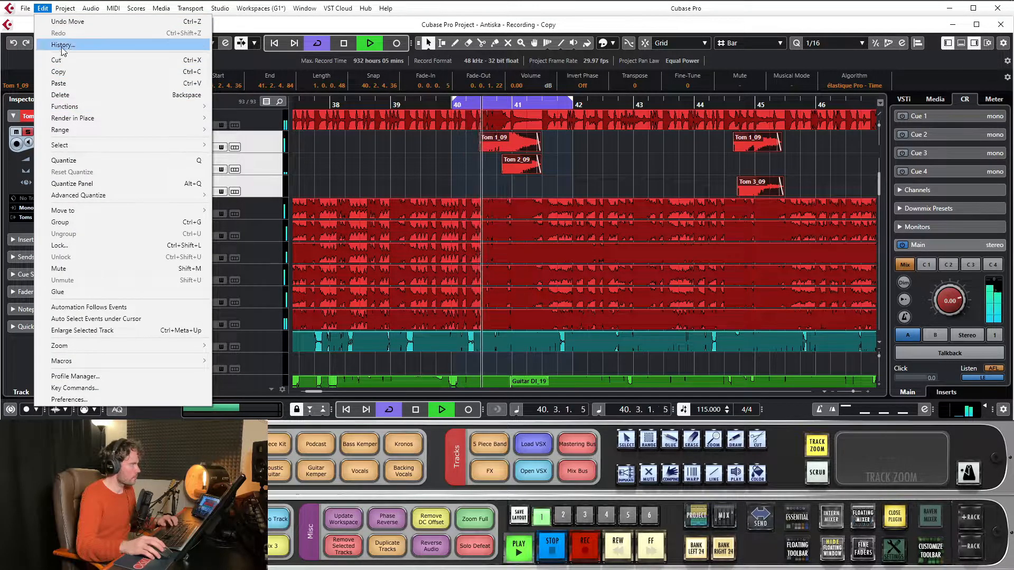
left_click(63, 44)
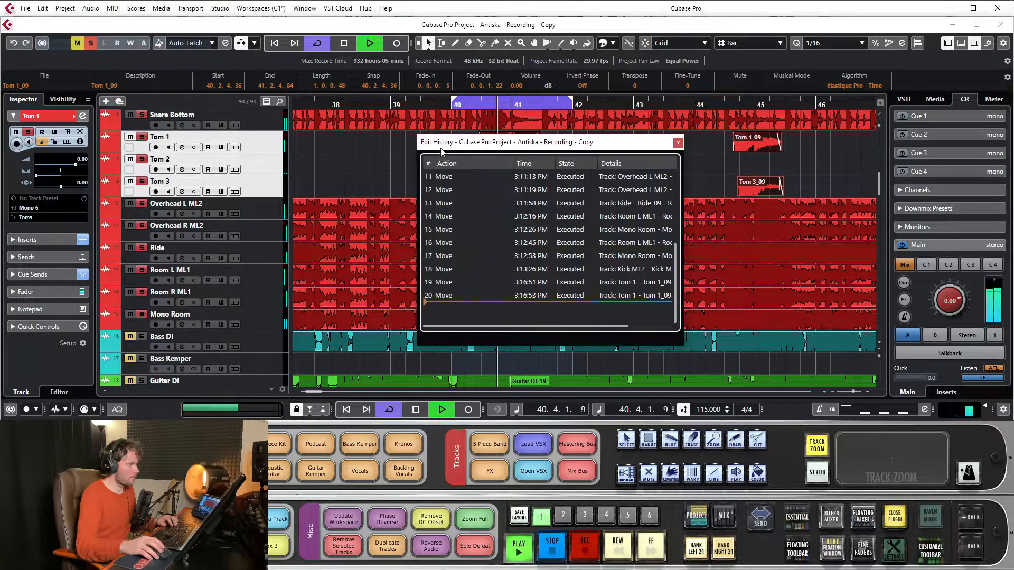
left_click(515, 282)
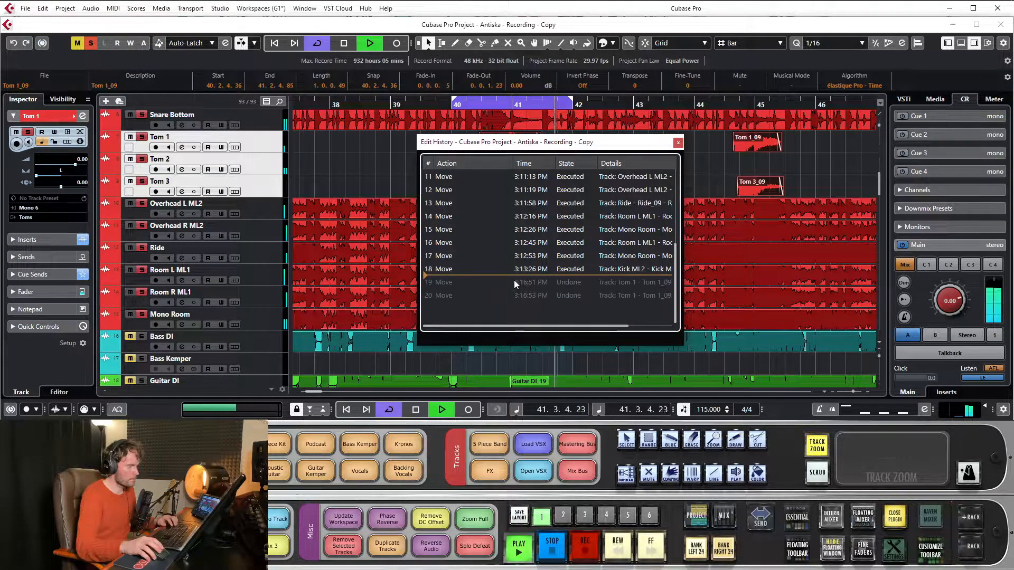
left_click(511, 309)
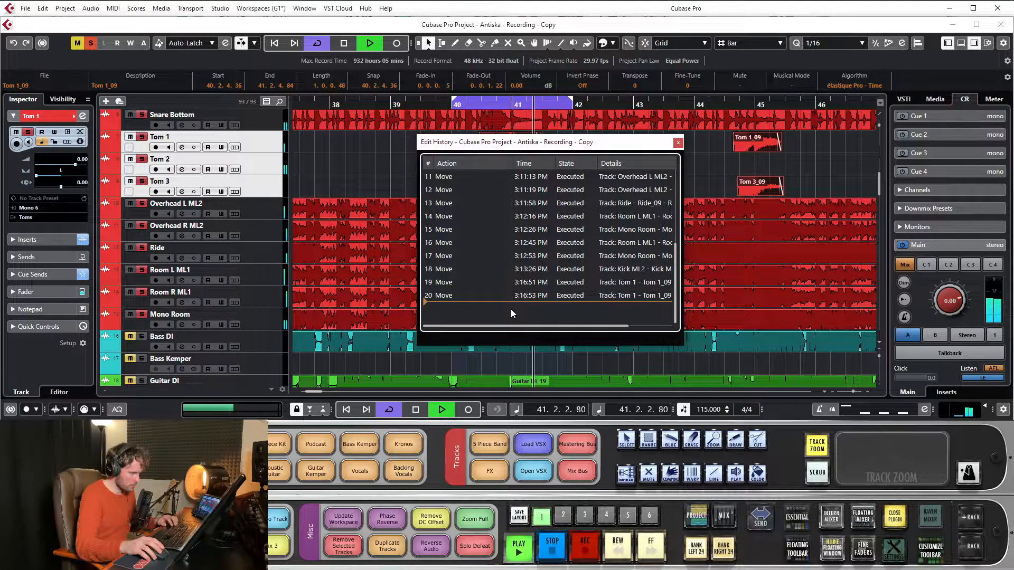
left_click(497, 288)
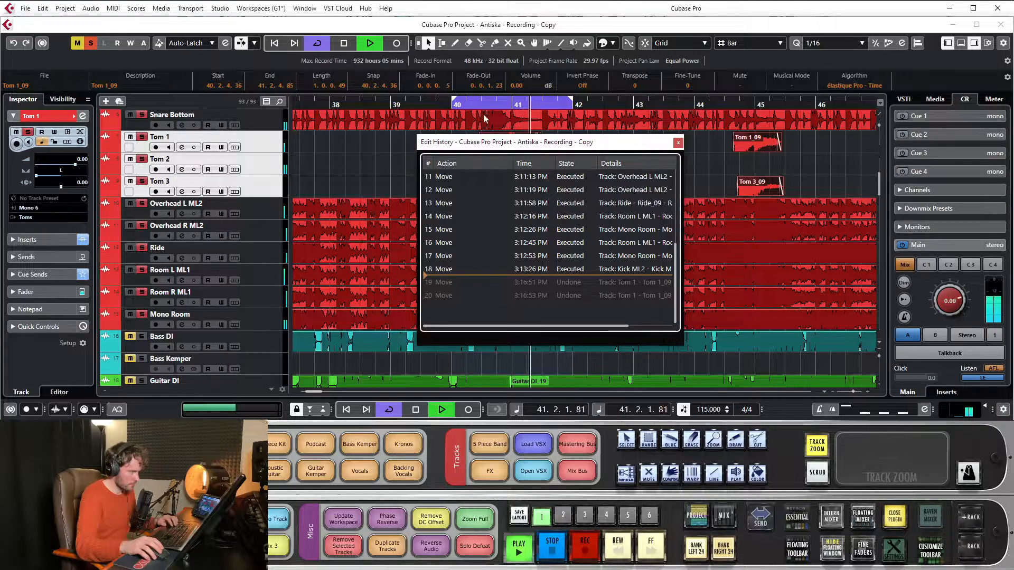
left_click(484, 299)
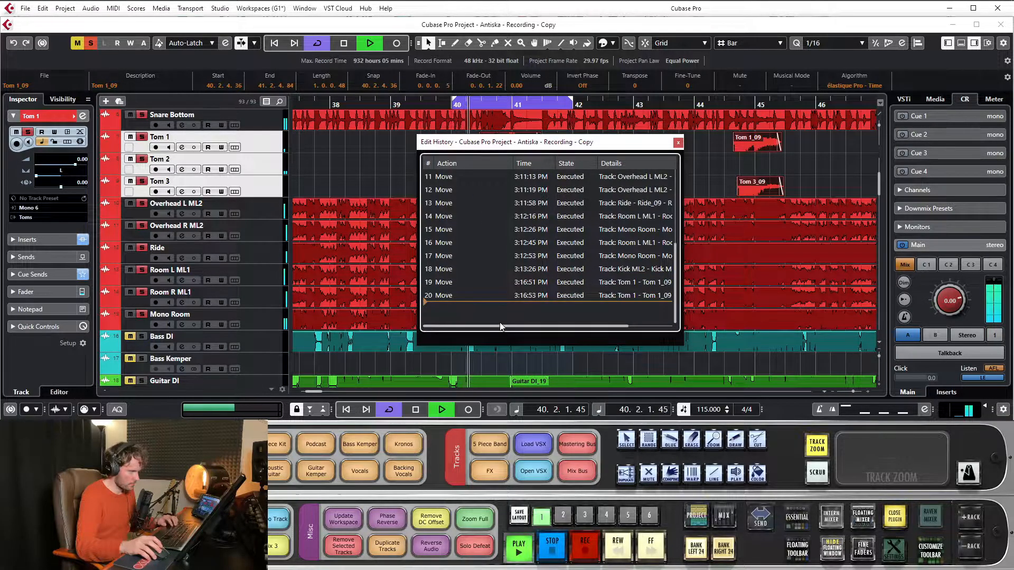
key("space")
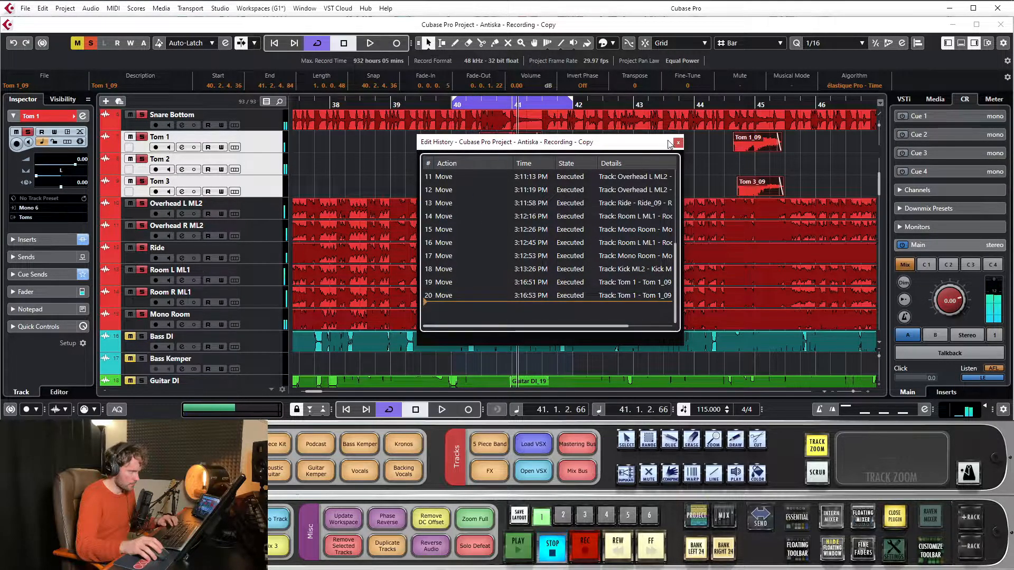
left_click(677, 142)
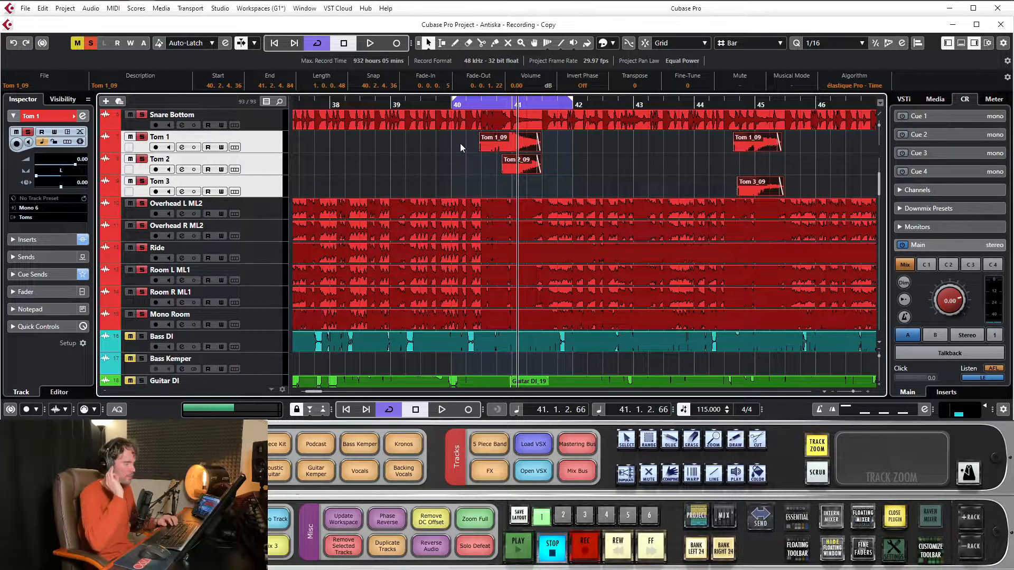
Show the drum arrangement across the whole song, clear the event selection and place the playhead near bar 77
scroll(461, 144, "up", 3)
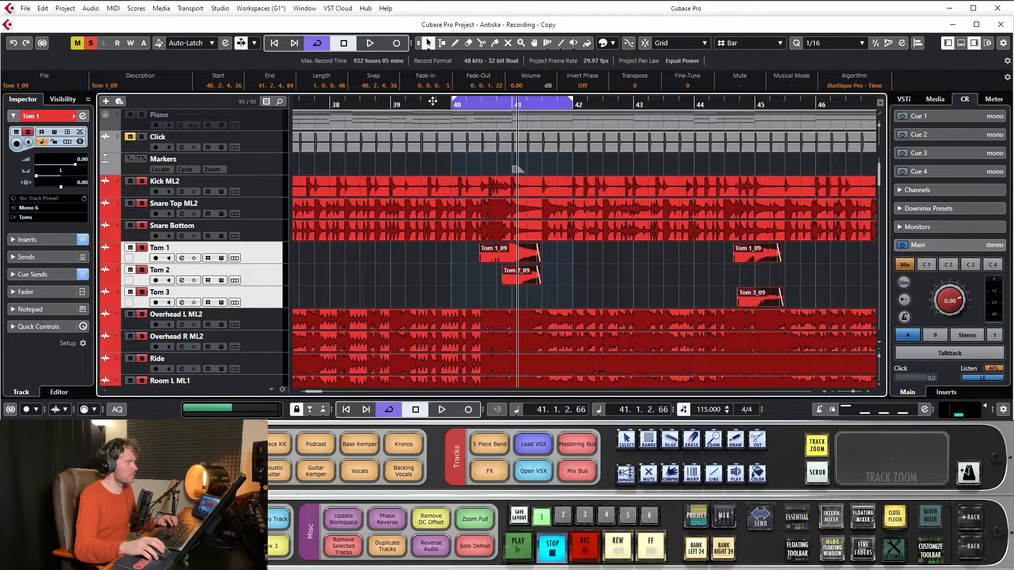
left_click_drag(432, 103, 437, 50)
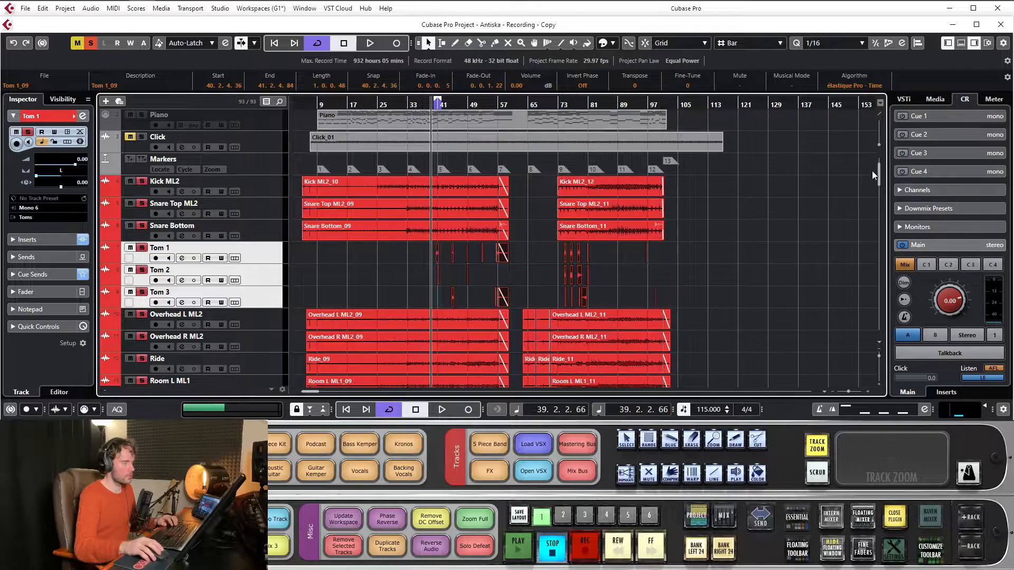
scroll(438, 190, "down", 3)
left_click(380, 167)
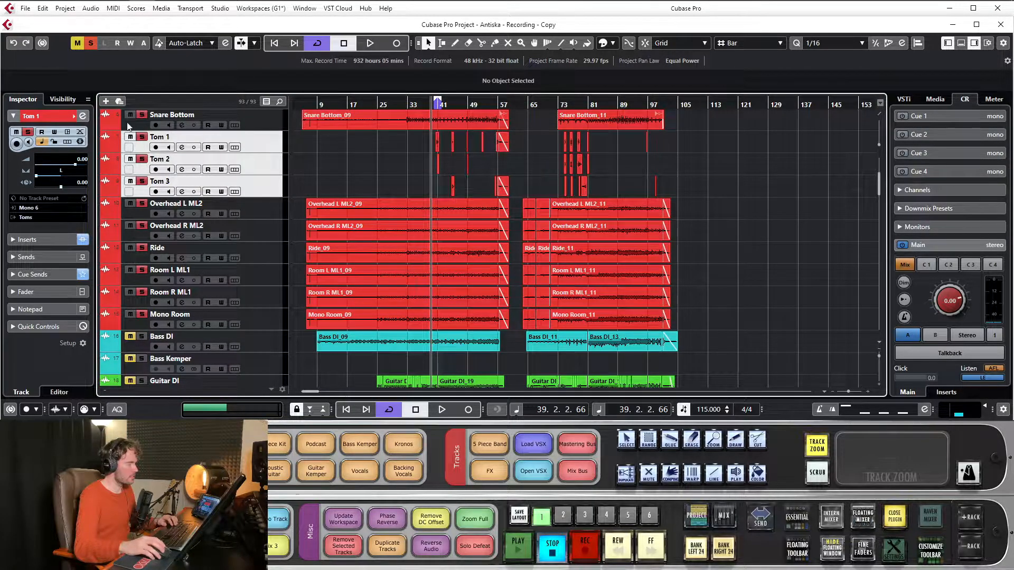
left_click(580, 149)
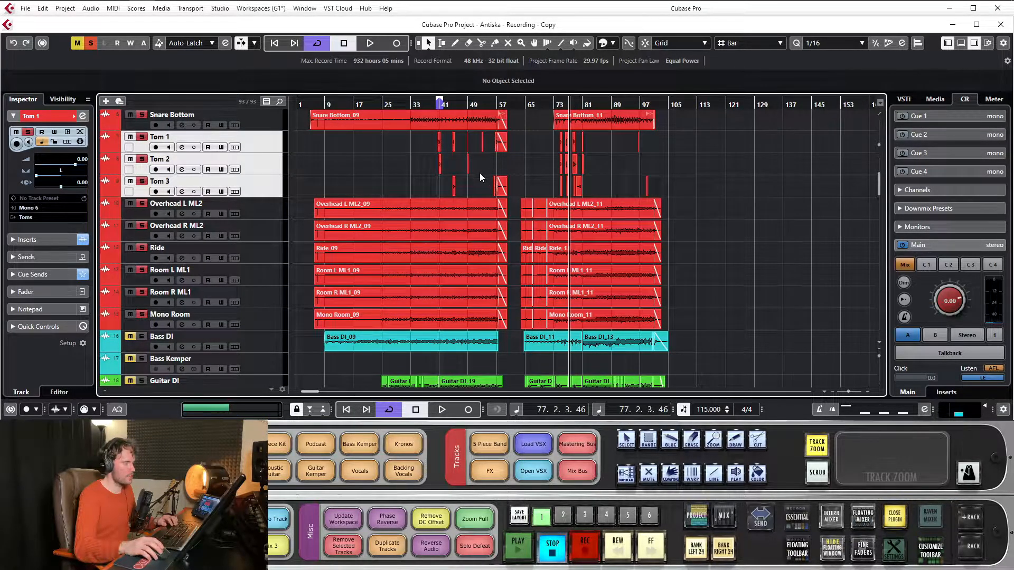